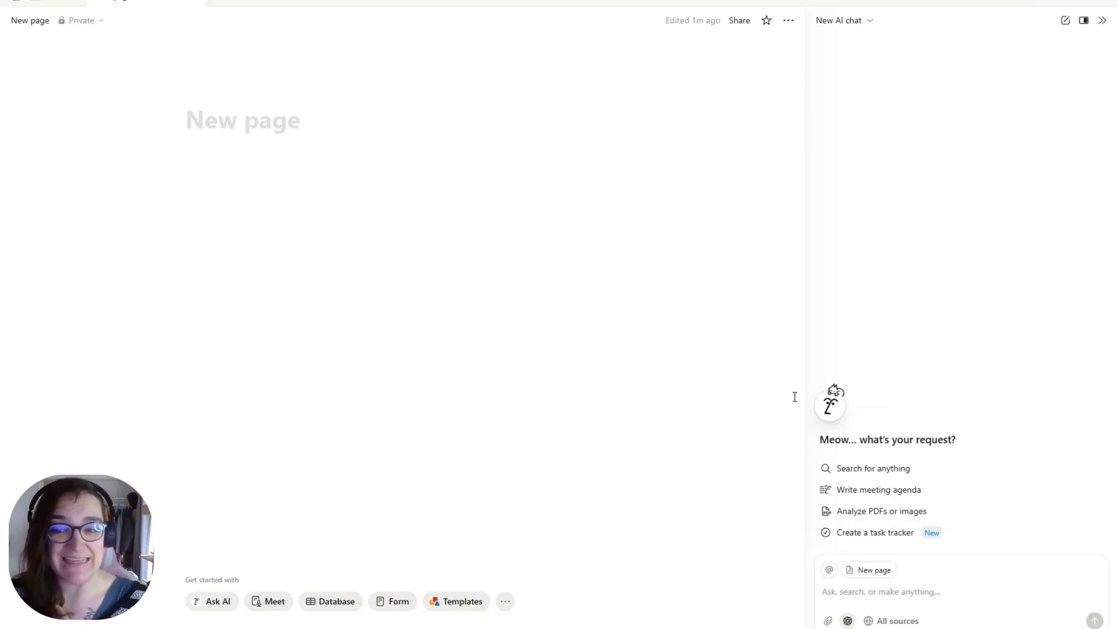
Step: Reopen the AI chat panel and bring up the AI personalization settings
click(1102, 20)
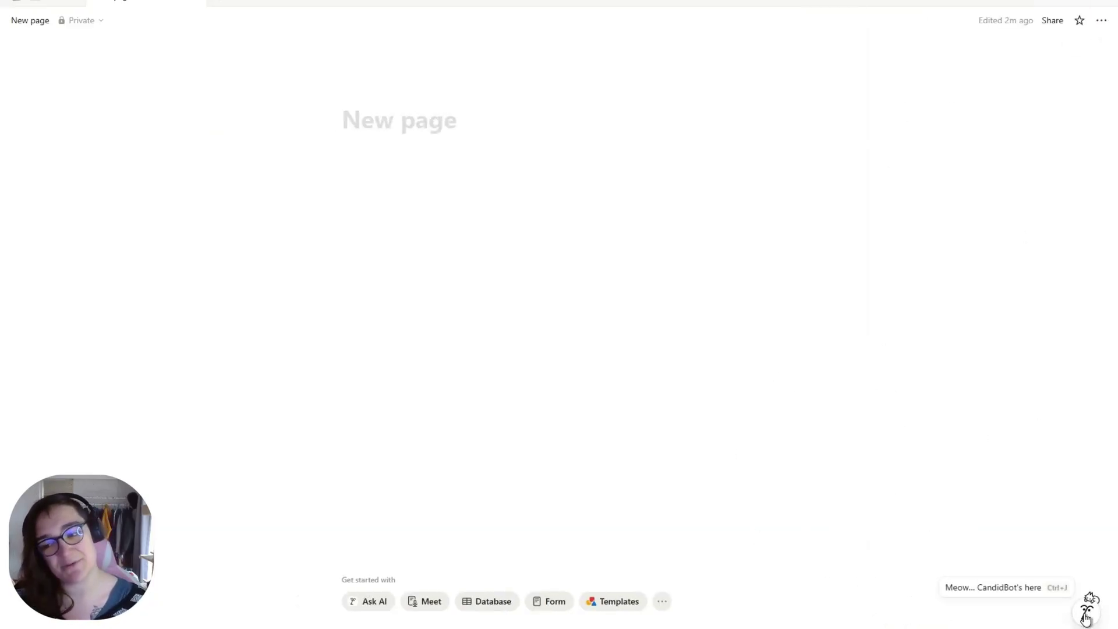
click(1086, 614)
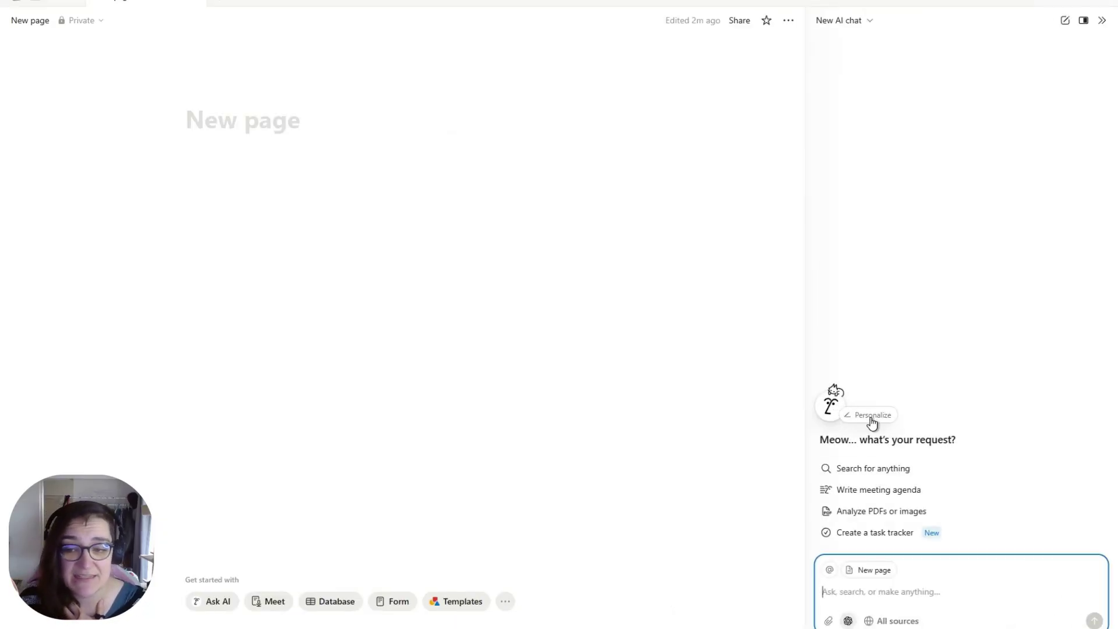
click(871, 415)
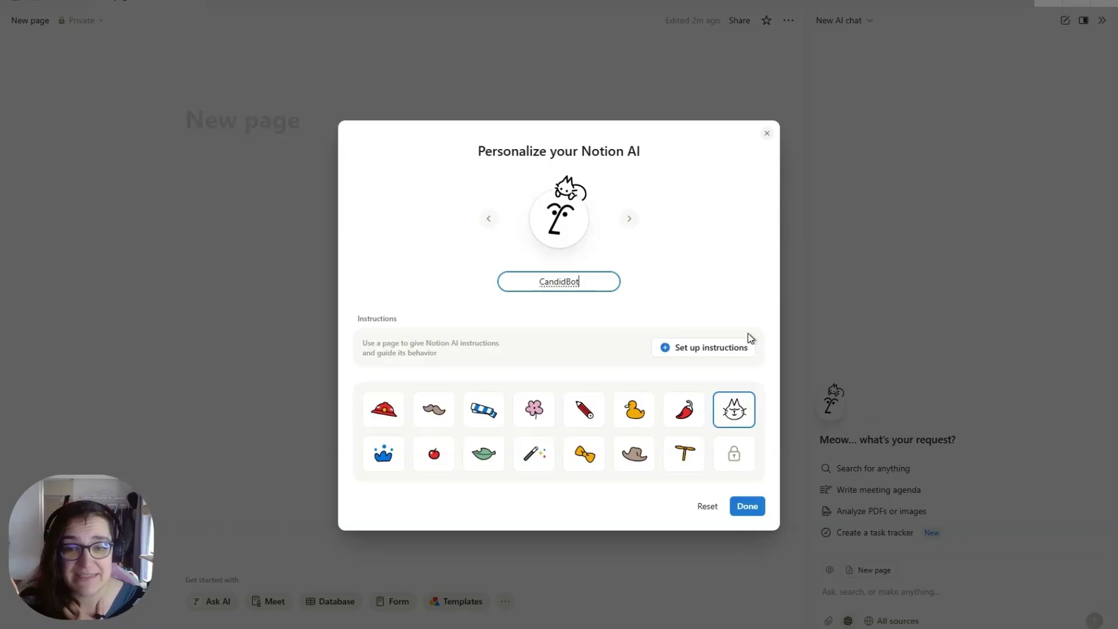
double_click(549, 282)
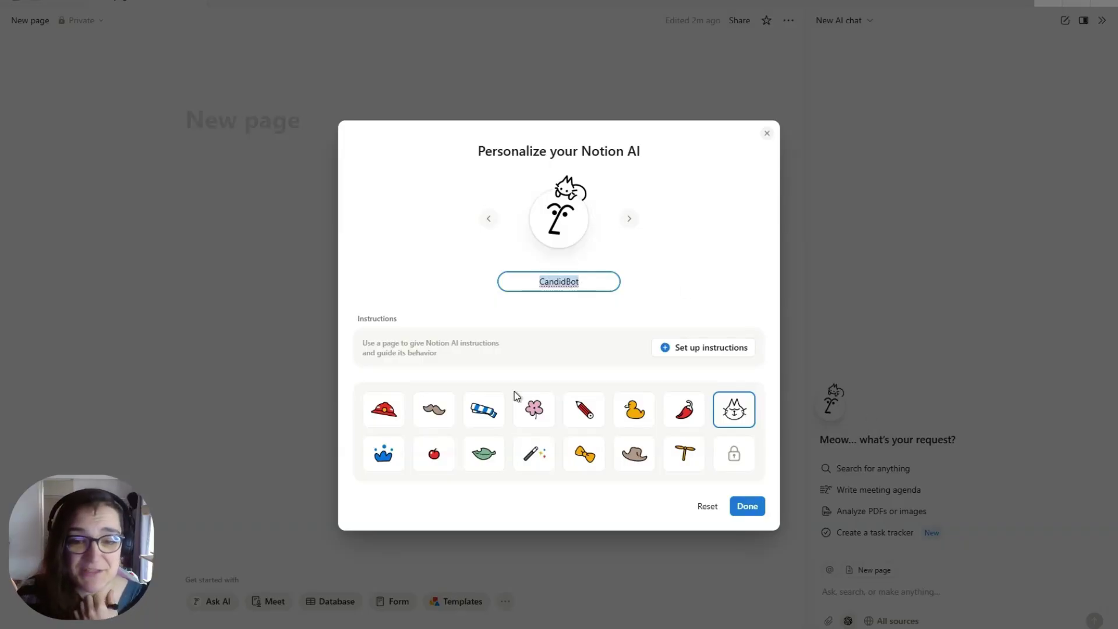
Step: Try the scarf, mustache, apple, leaf and wand accessories, then settle on the bow tie
click(483, 411)
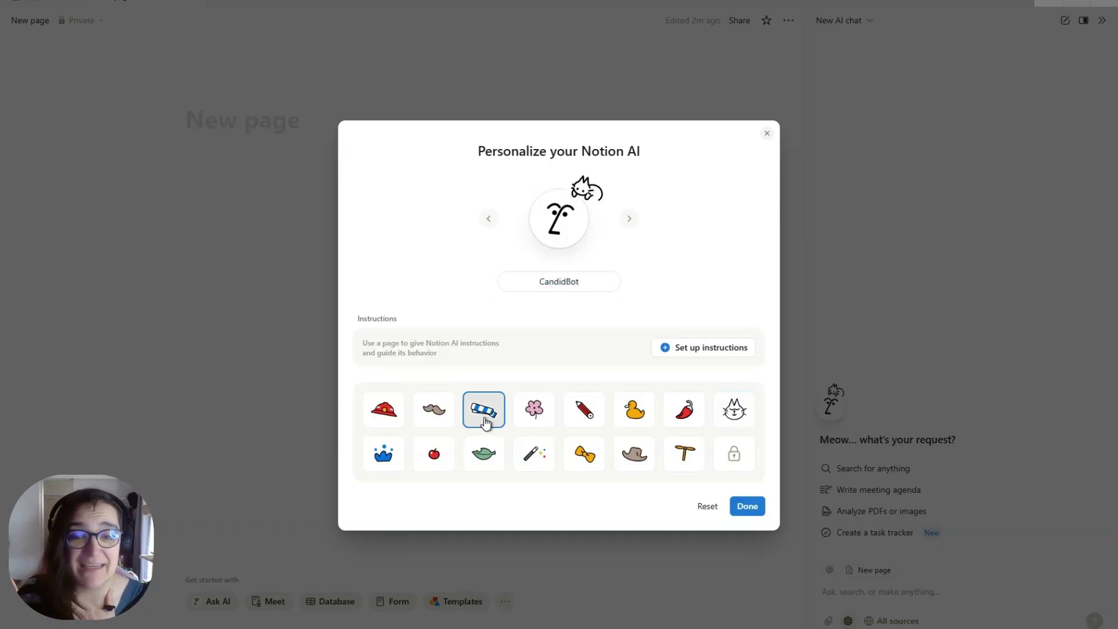
click(427, 419)
click(437, 461)
click(488, 459)
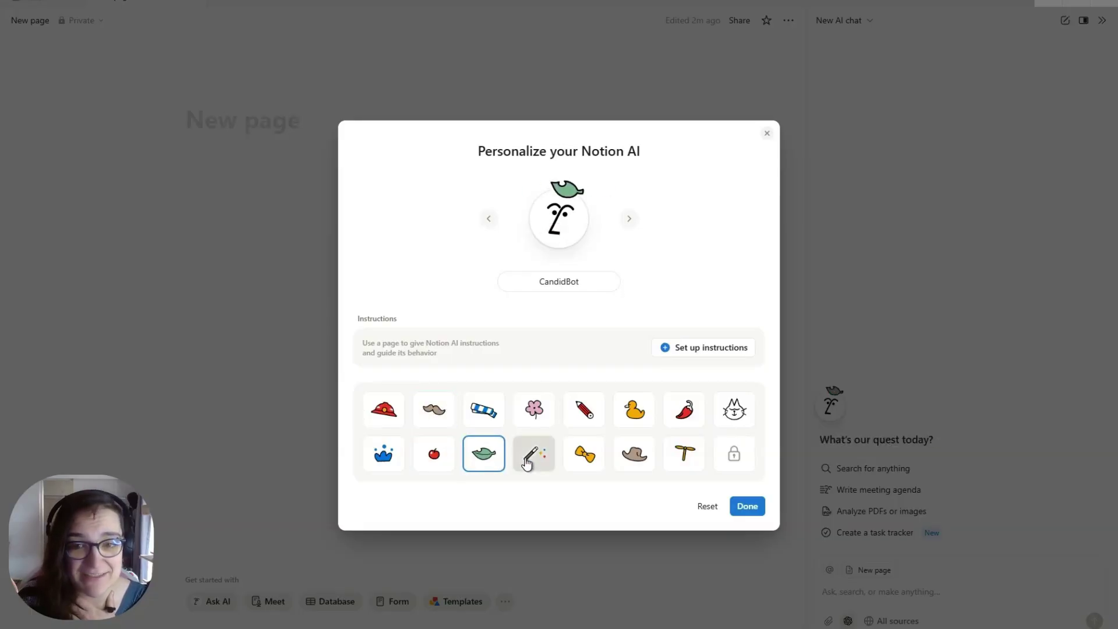
click(527, 461)
click(582, 461)
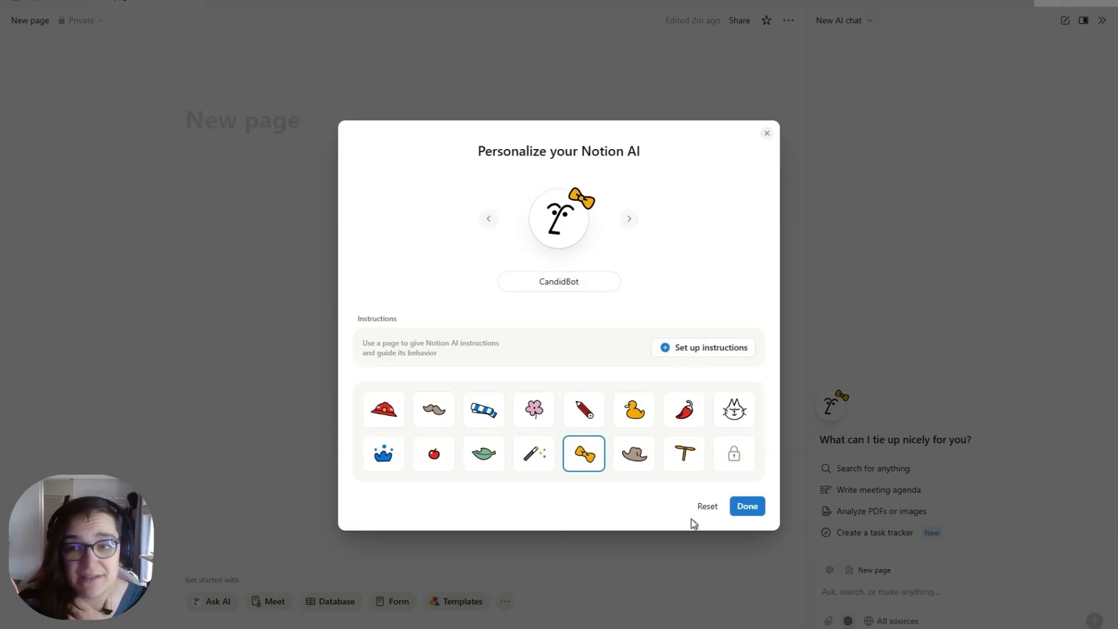
click(767, 134)
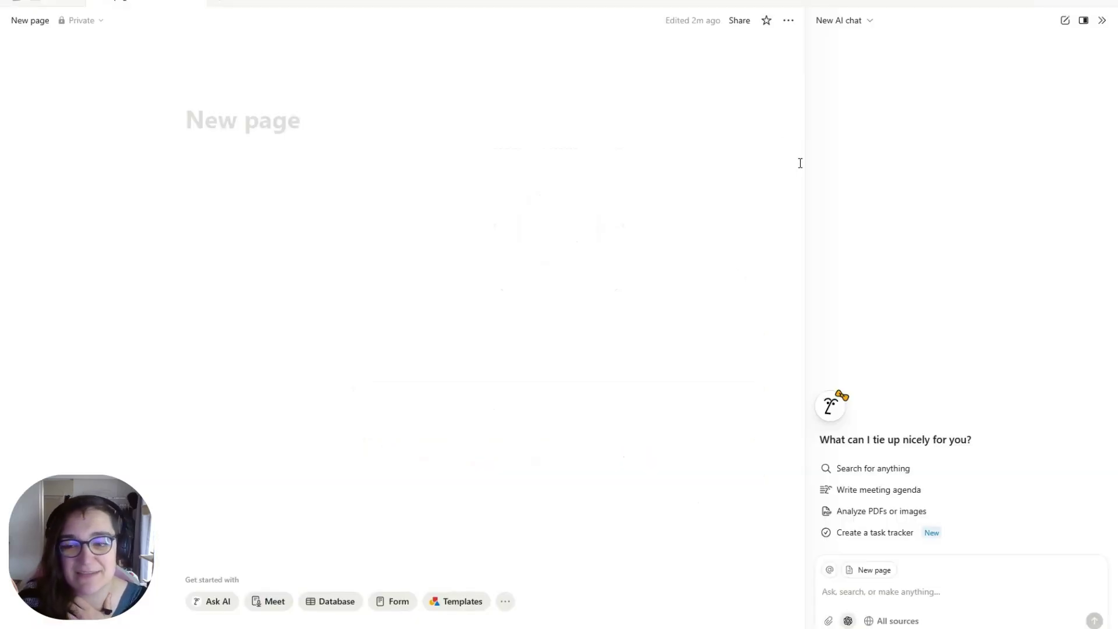
Step: Ask the AI to write an introduction email to a new community member
click(892, 593)
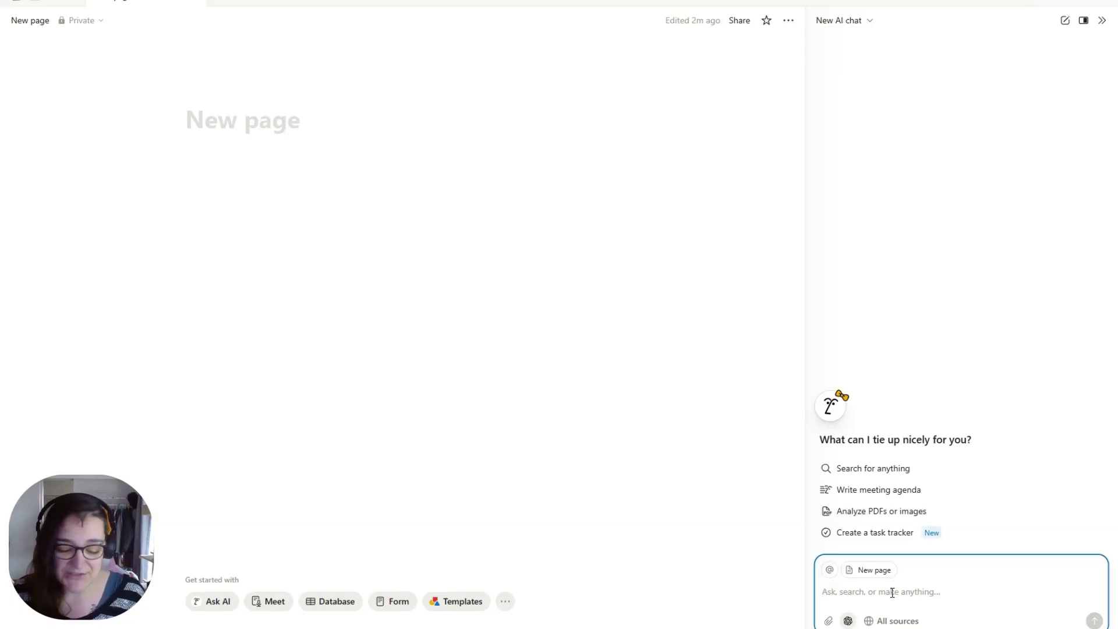
text(Write me an introduction email to a new community member)
key(Return)
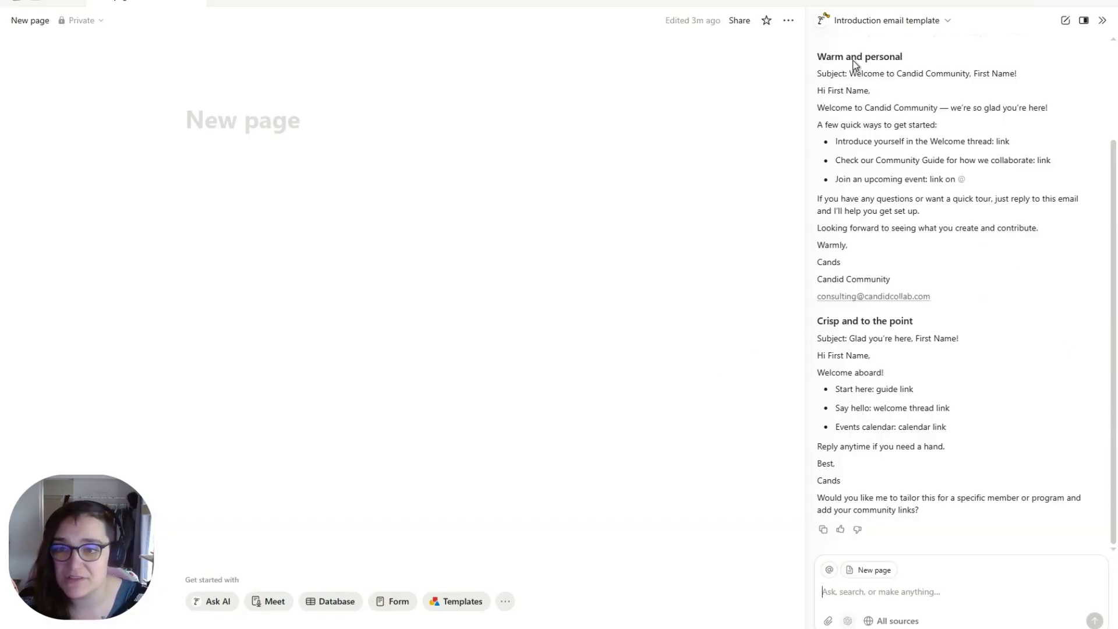
Step: Review the two drafted emails and the AI's reasoning behind them
drag(850, 73, 935, 303)
drag(876, 388, 991, 410)
scroll(991, 411, up, 3)
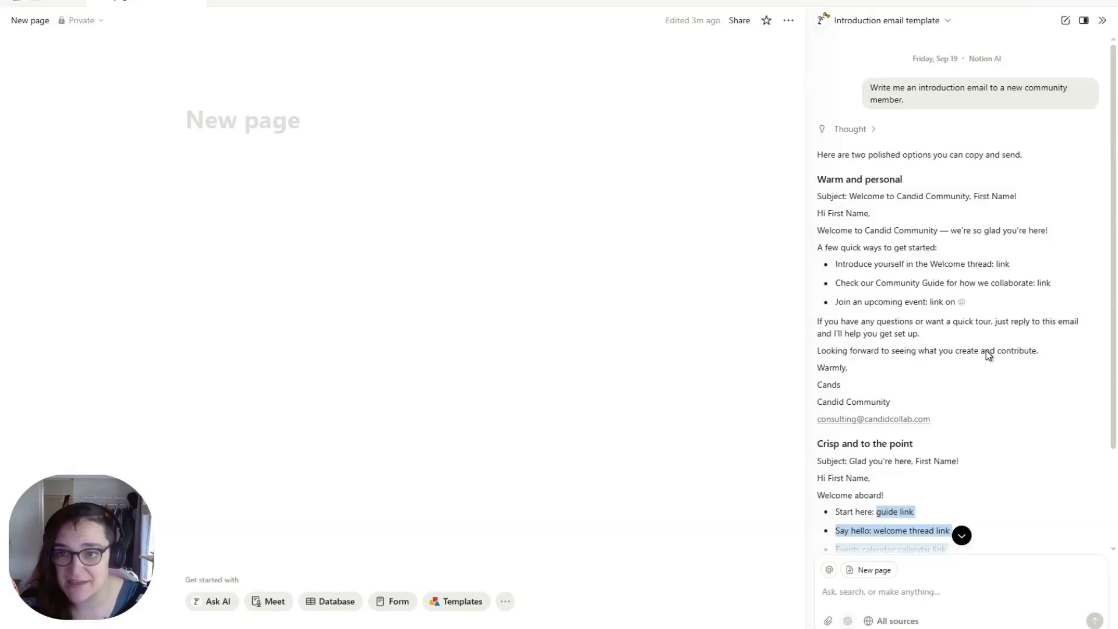
click(870, 132)
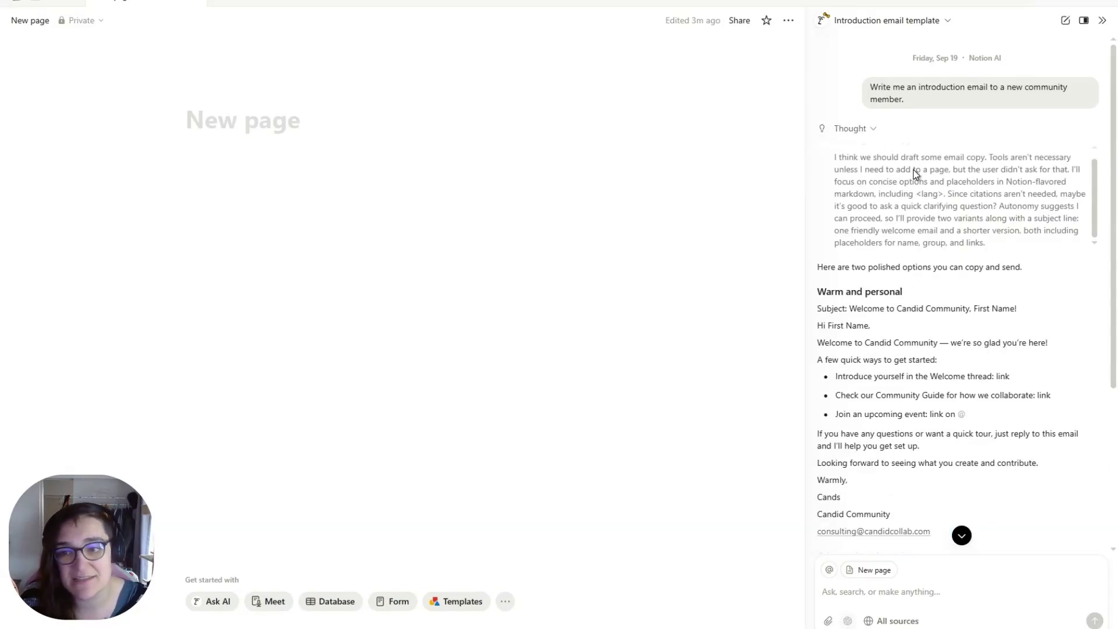
click(874, 131)
scroll(976, 449, down, 5)
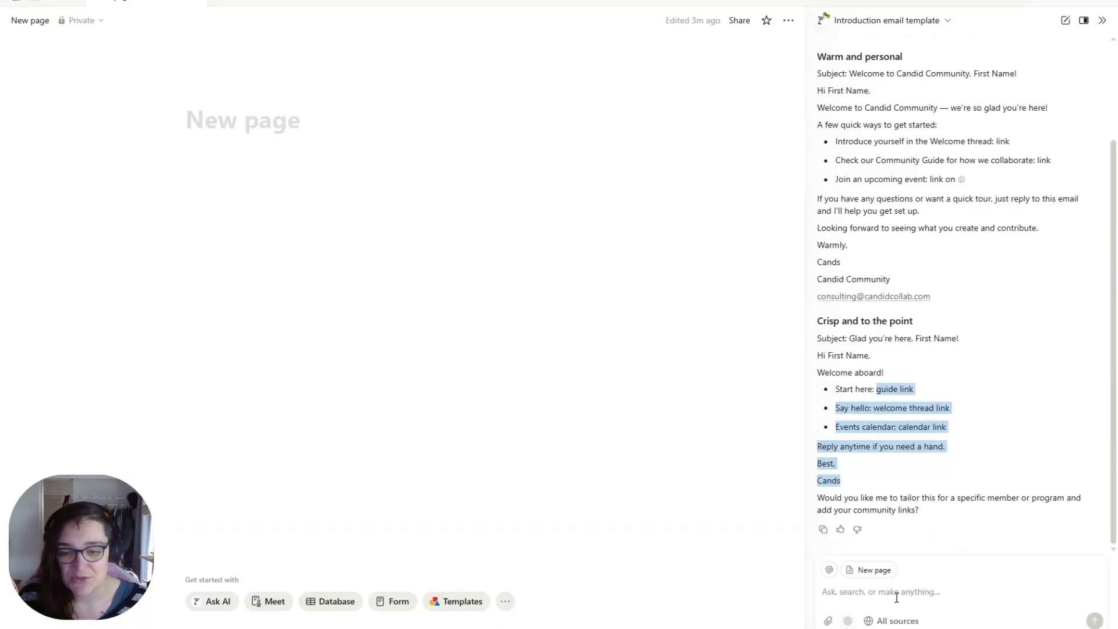
Step: Have the AI add the warm email as Option 1, then trim '— Option 1' from the title
text(Okay add this into my notion page please as Option 1)
key(Return)
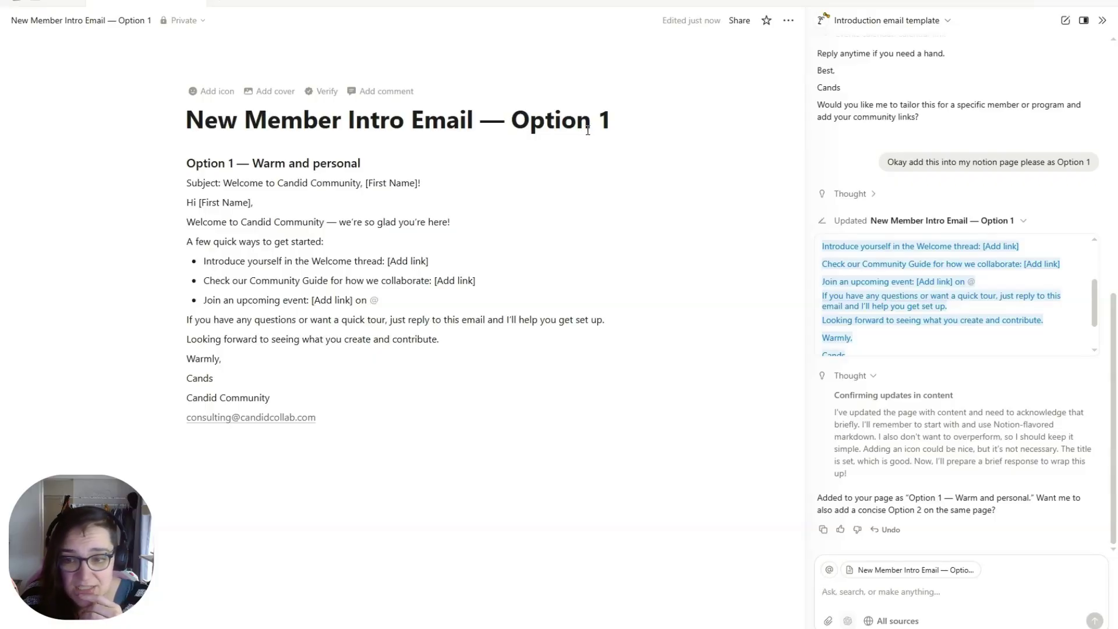
drag(487, 119, 669, 116)
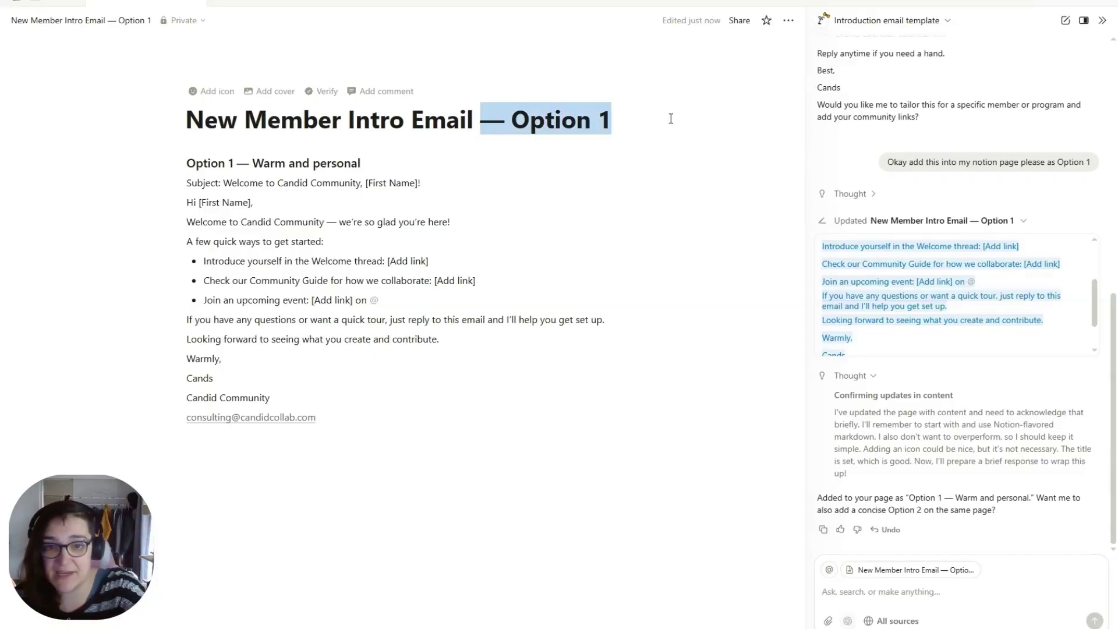
key(BackSpace)
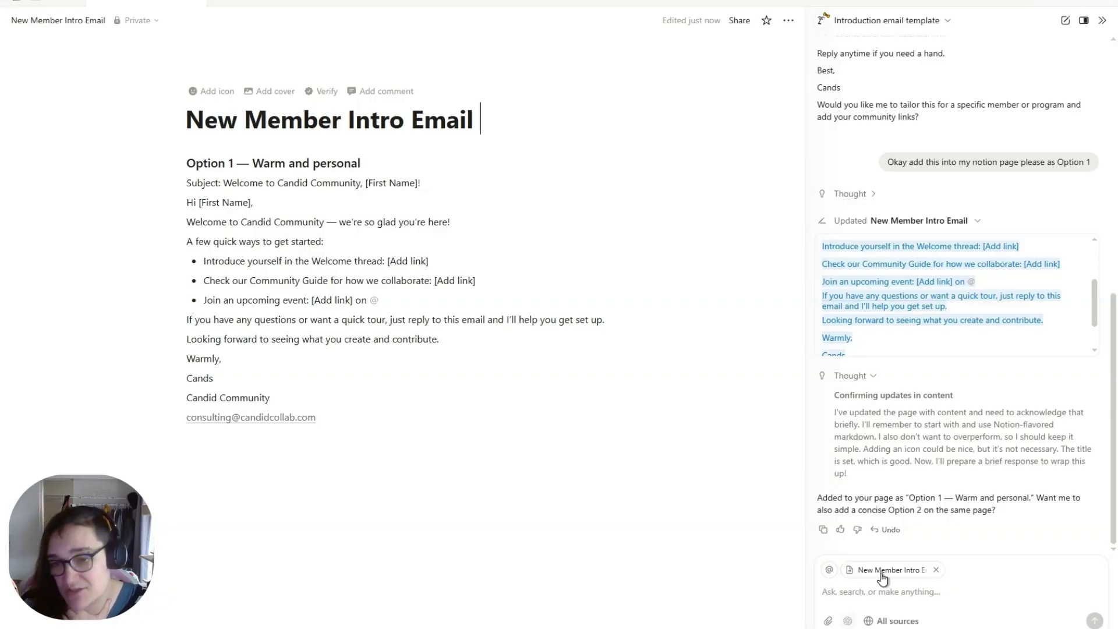
click(890, 621)
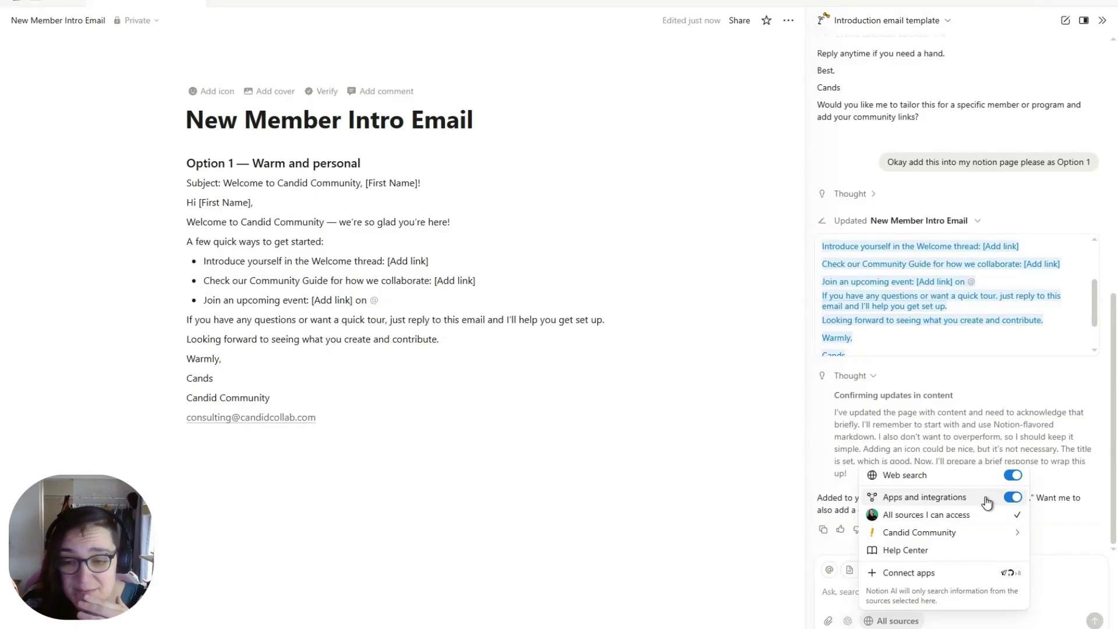
mouse_move(996, 538)
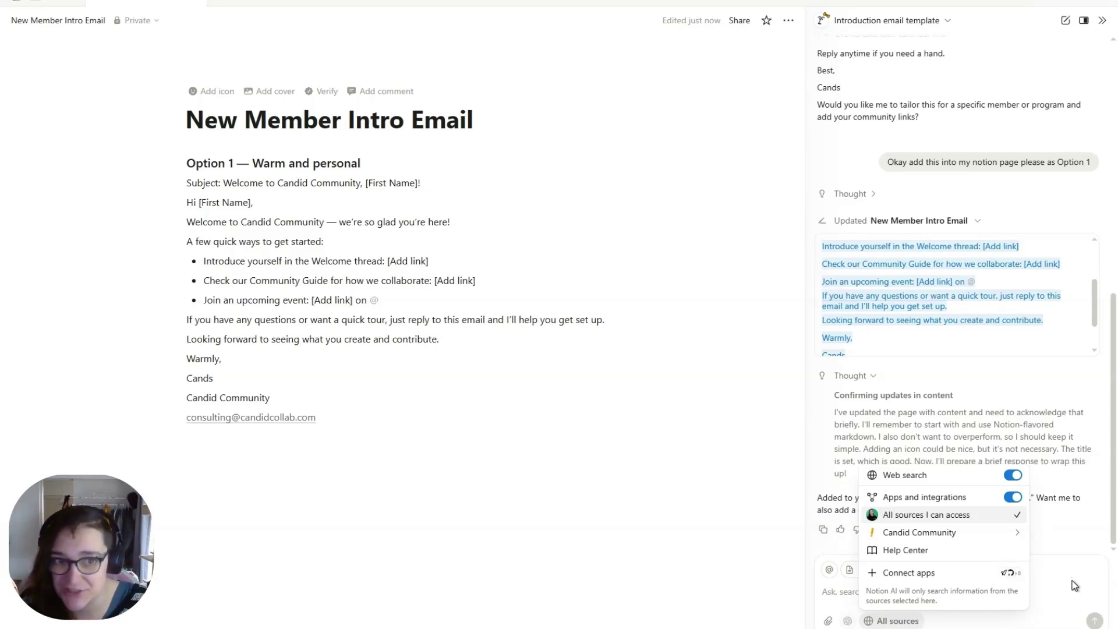
click(1061, 595)
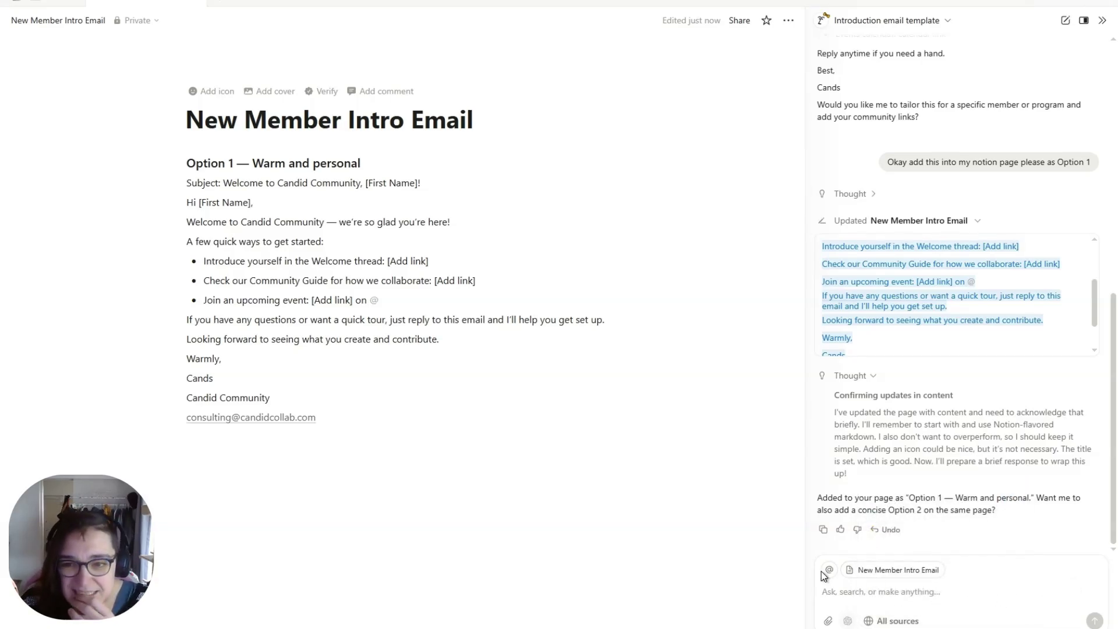
mouse_move(848, 577)
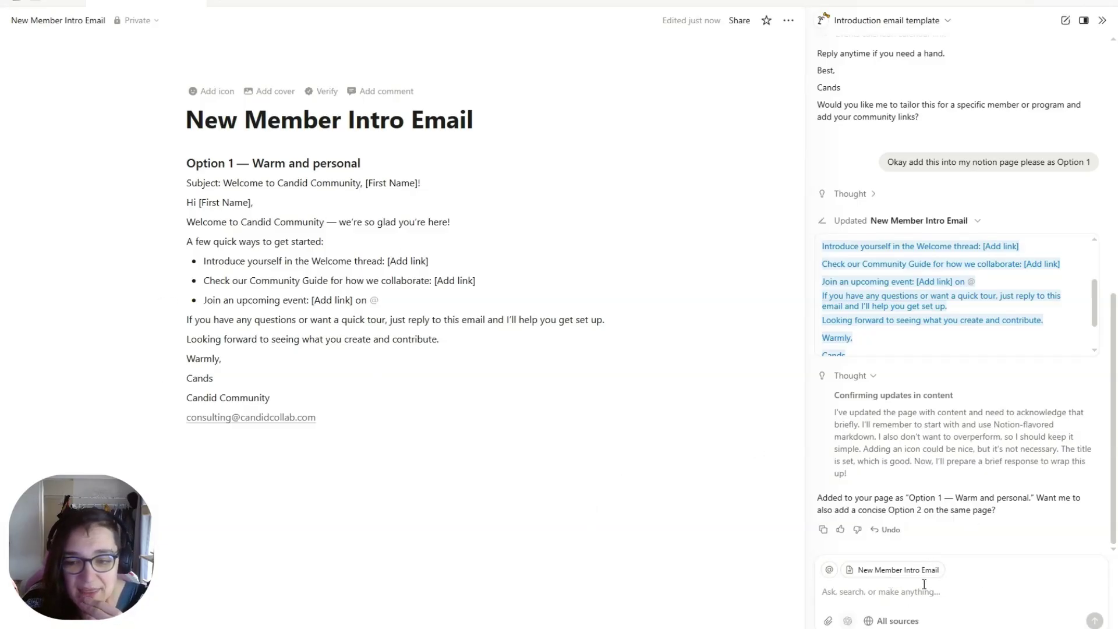
mouse_move(935, 572)
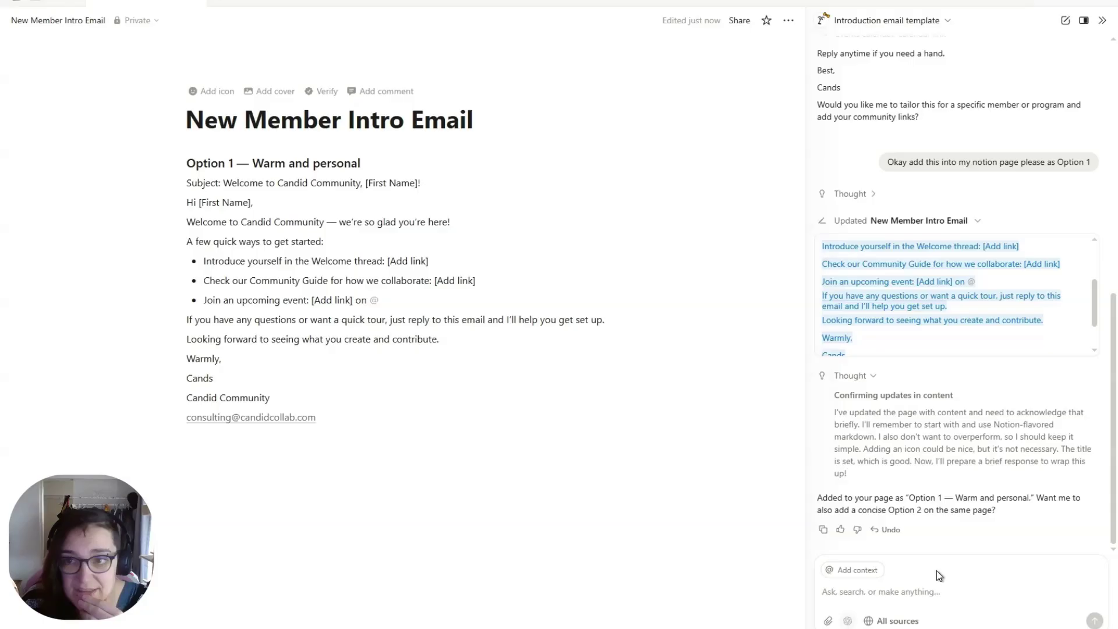
Step: Set the Candid Collab 2025 Brand Blueprint page as the AI's instructions
click(1102, 20)
click(1091, 613)
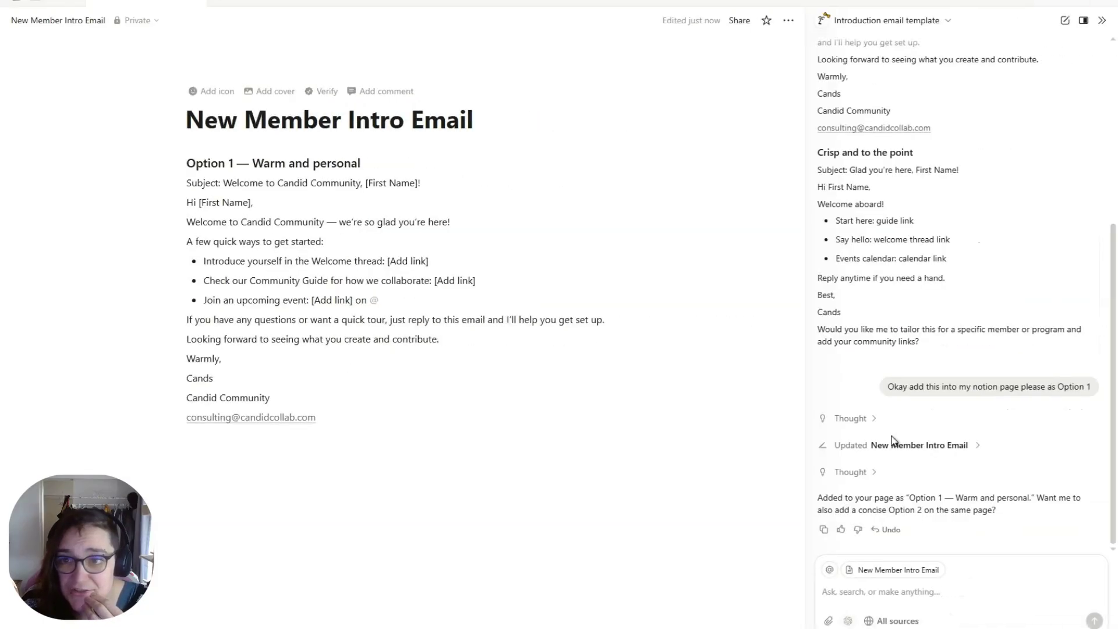
click(822, 21)
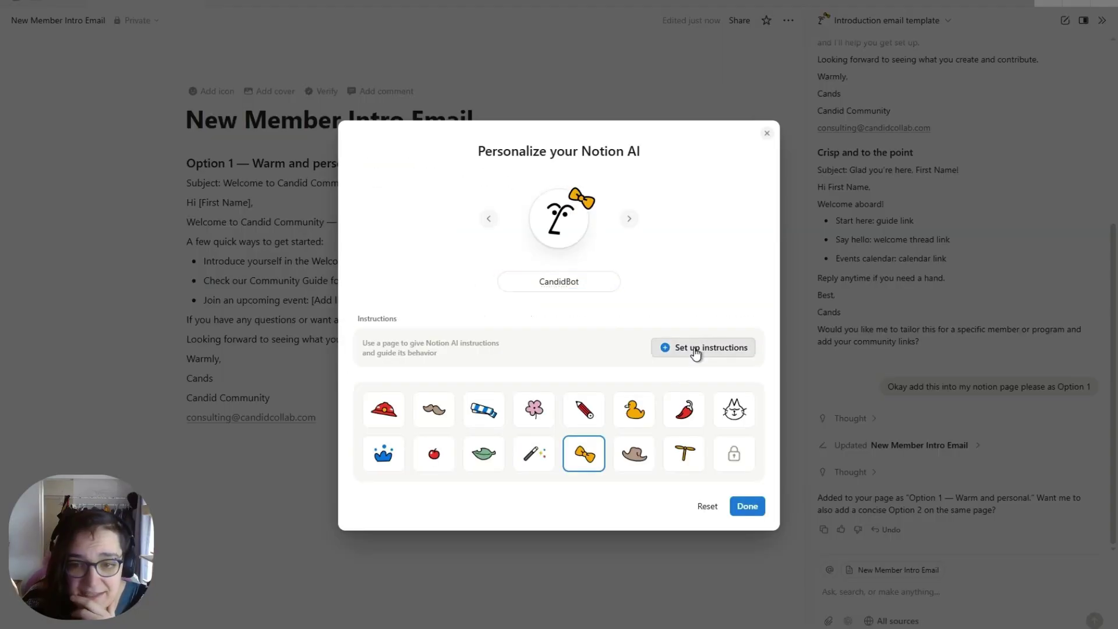
click(694, 347)
click(720, 492)
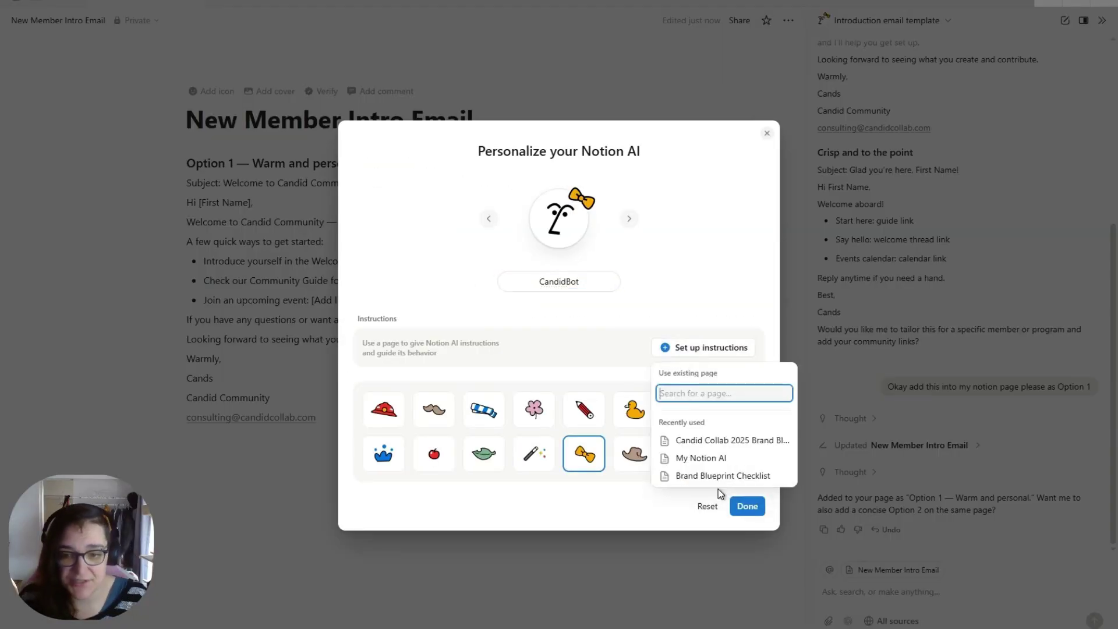
click(724, 442)
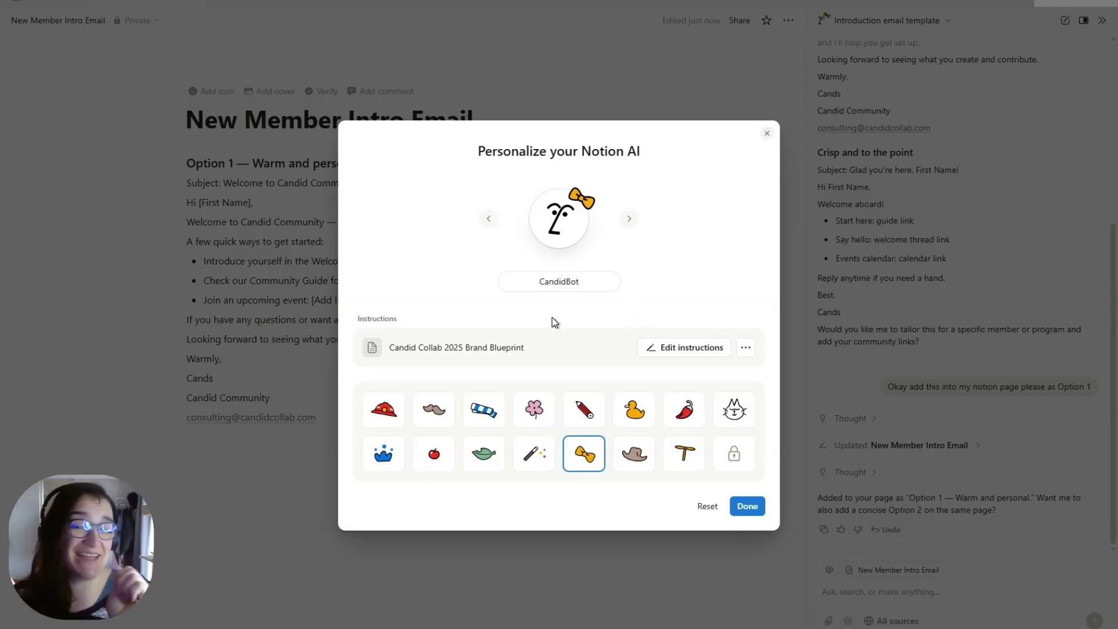
Step: Finish personalizing CandidBot, then recheck the settings and save again
click(750, 507)
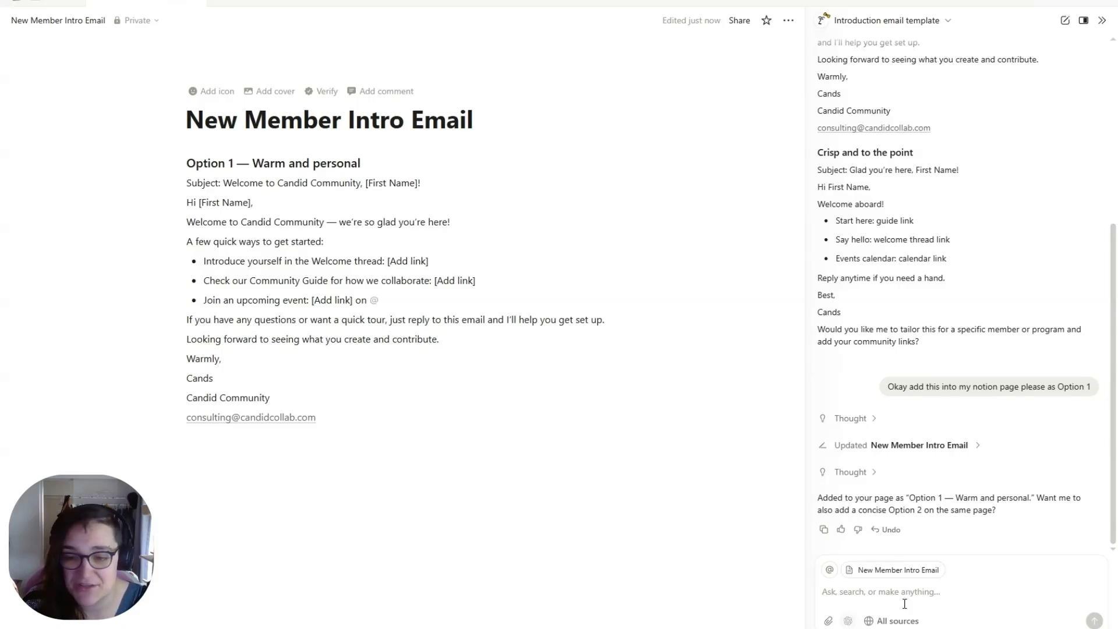
click(823, 19)
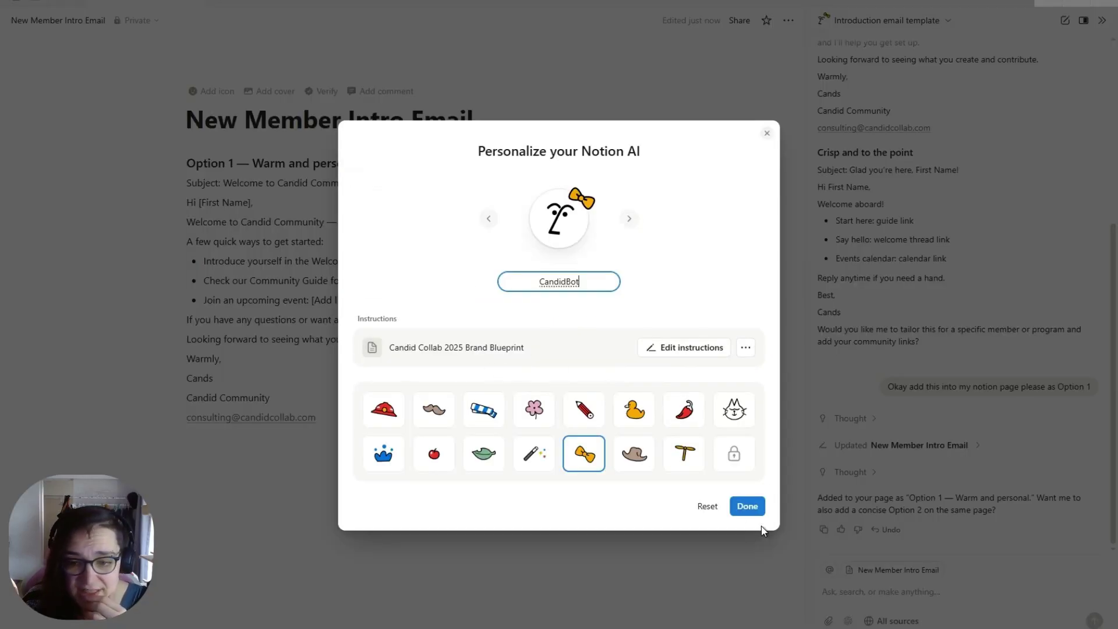
click(750, 507)
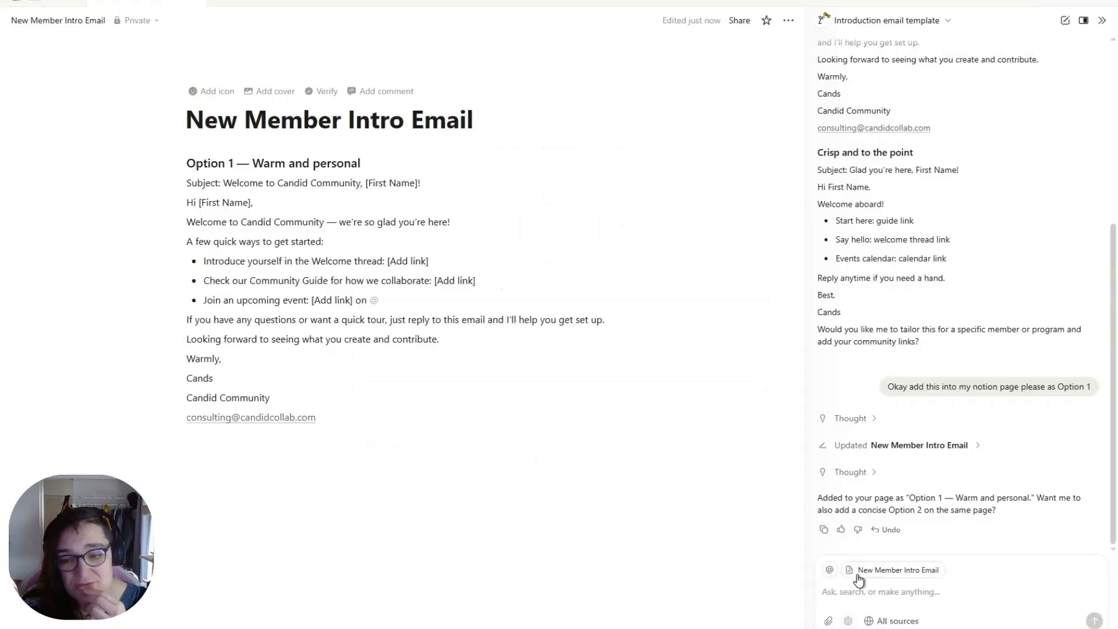
Step: Ask the AI to rewrite the Option 1 email in the brand voice
click(911, 605)
text(Please rewrite this email according to your updated instructions page and follow my brand instructions.)
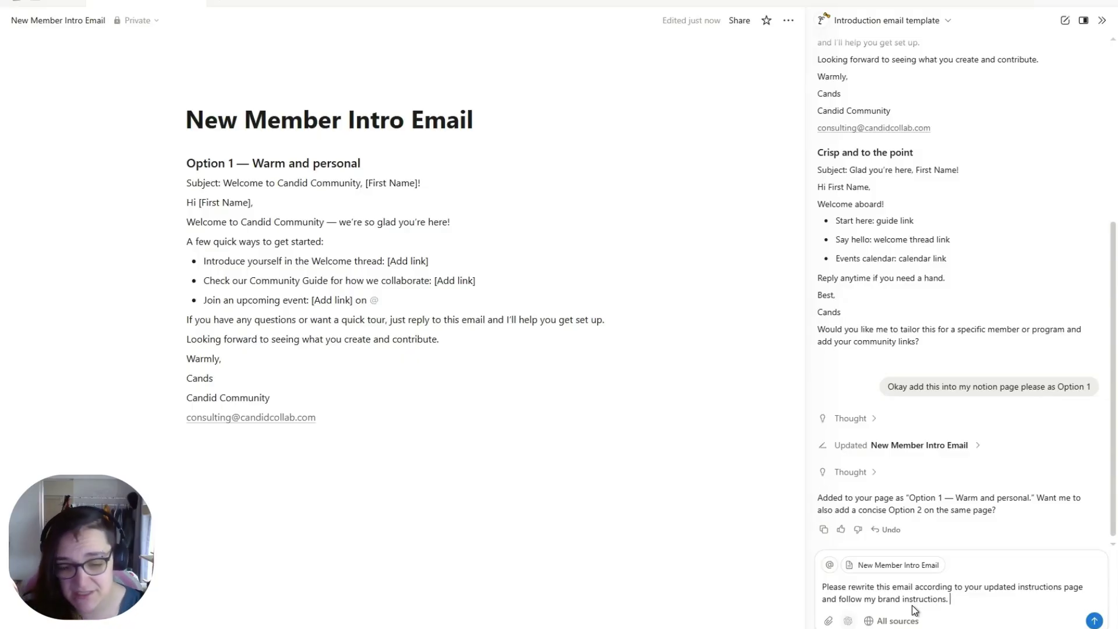
key(Return)
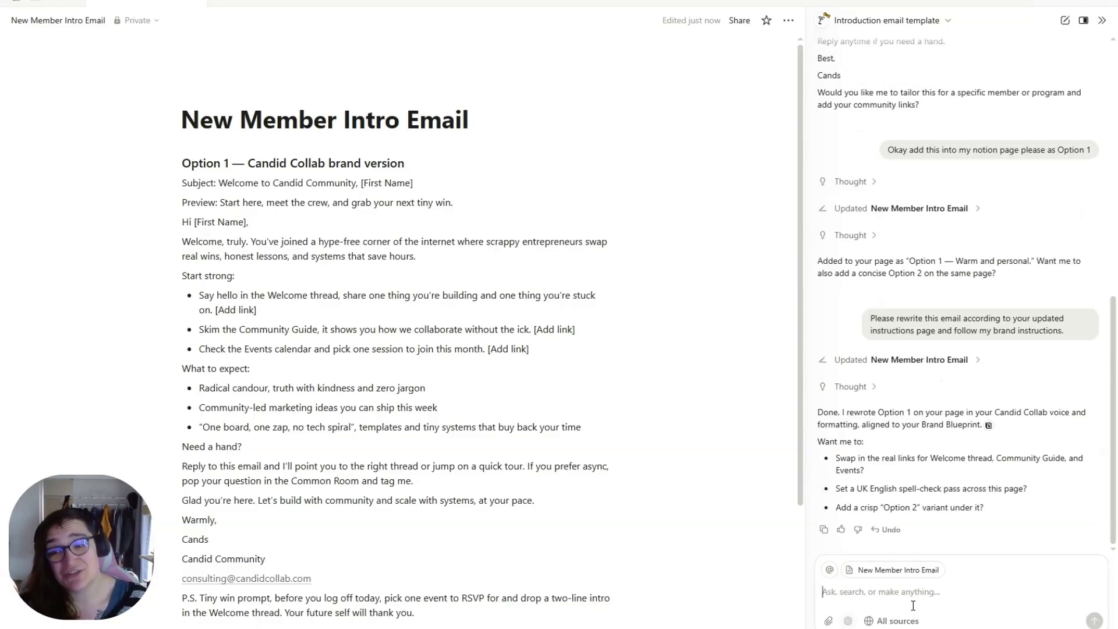
Step: Expand the AI's page changes and review the rewritten Candid Collab version
click(972, 361)
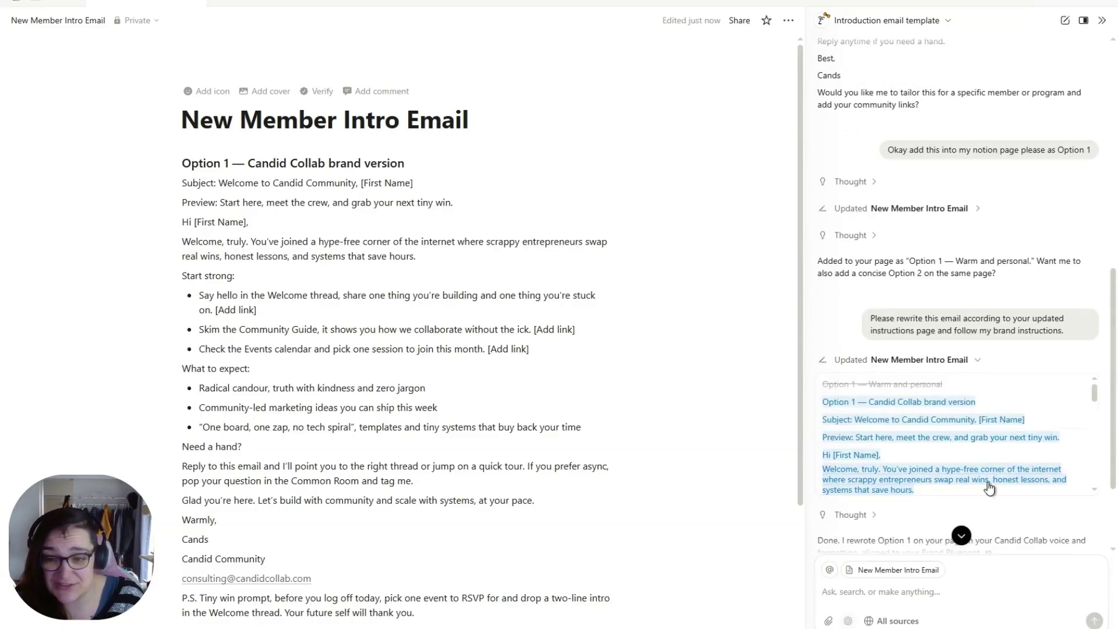
scroll(990, 419, down, 3)
scroll(961, 468, down, 8)
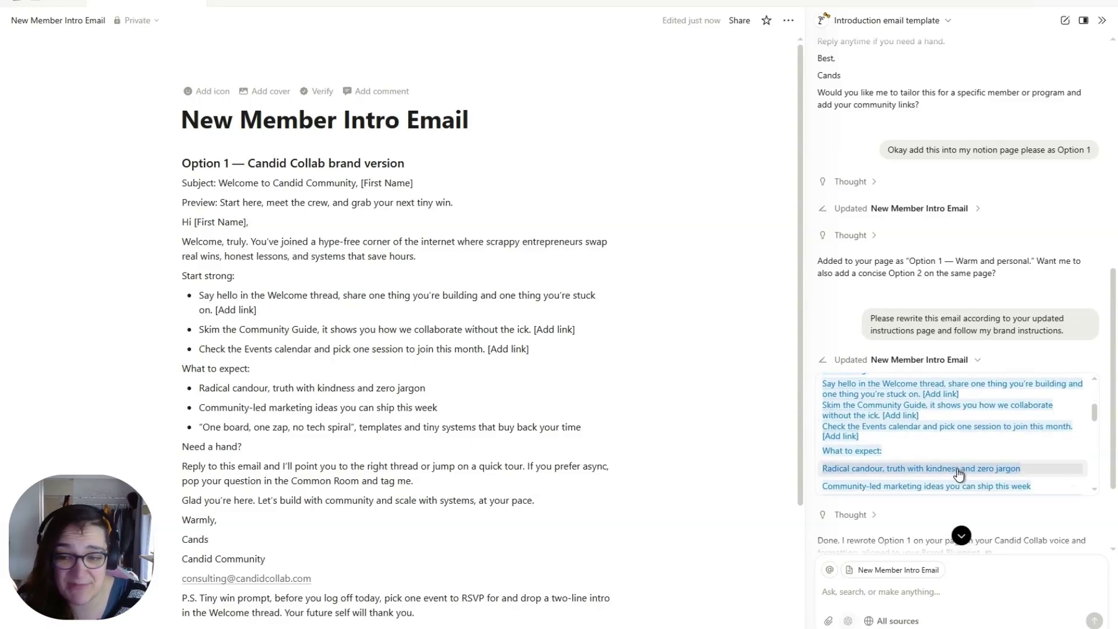
scroll(951, 477, down, 5)
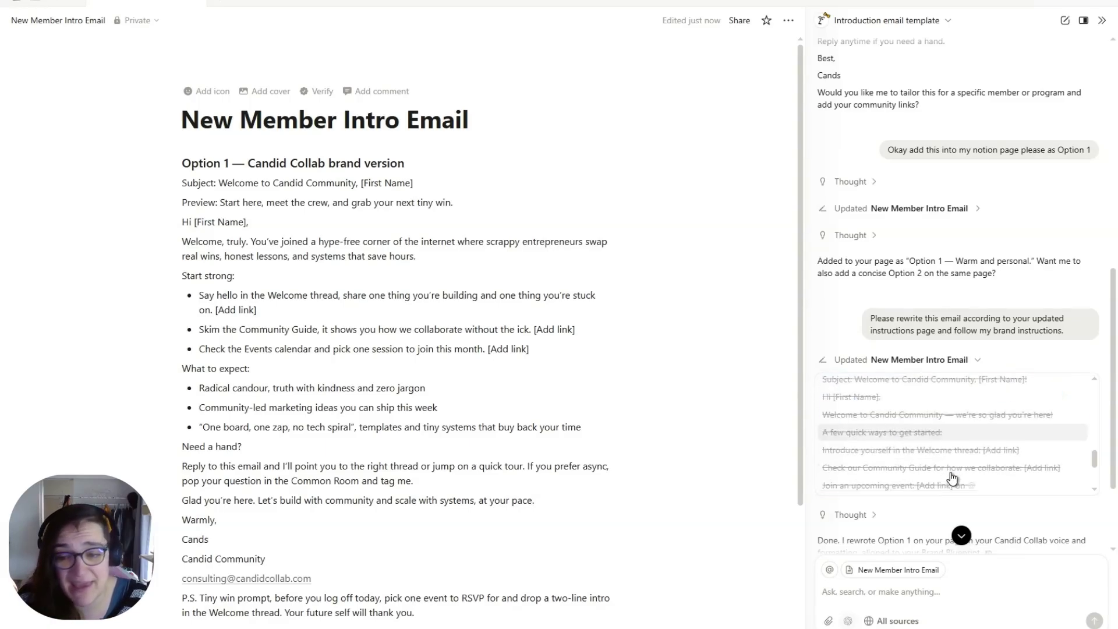
Step: Ask the AI to keep the original as Option 1 and add the brand version as Option 2
click(951, 608)
text(Ooops, I actually wanted to compare the two versions. Please give me an option 1 and 2 with 1 being the old version and 2 being the new.)
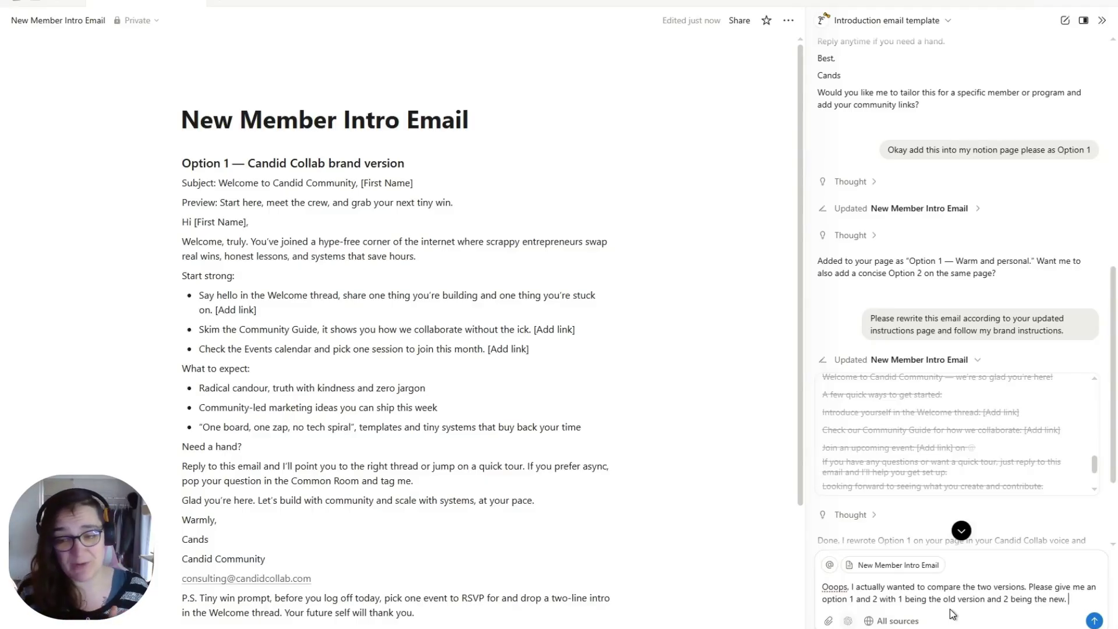
key(Return)
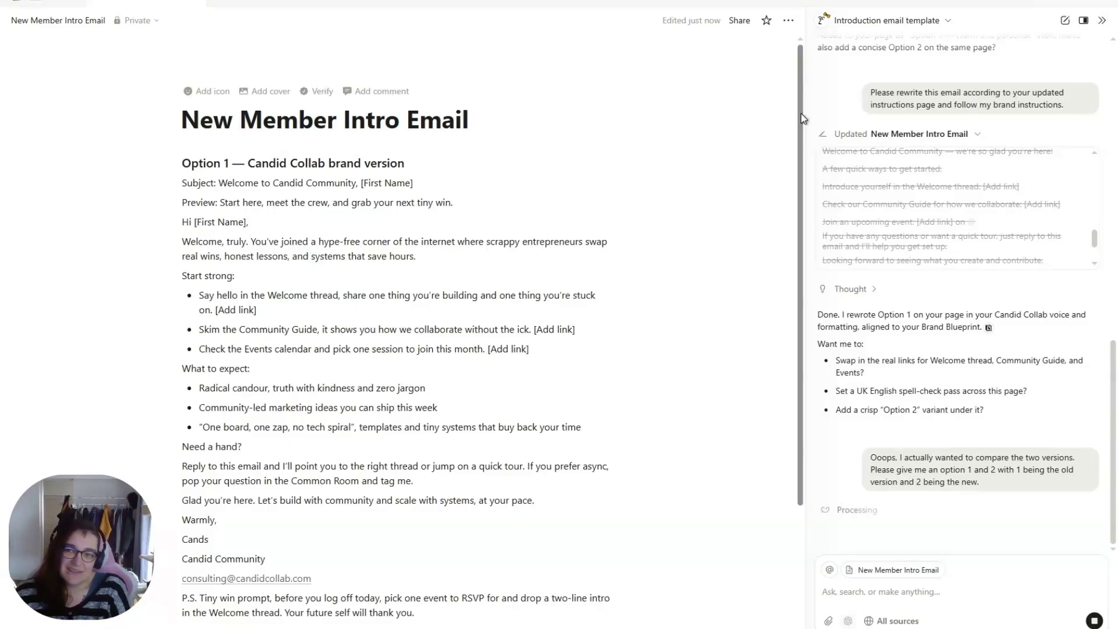
Step: Scroll through the page to review both email options
drag(801, 106, 800, 143)
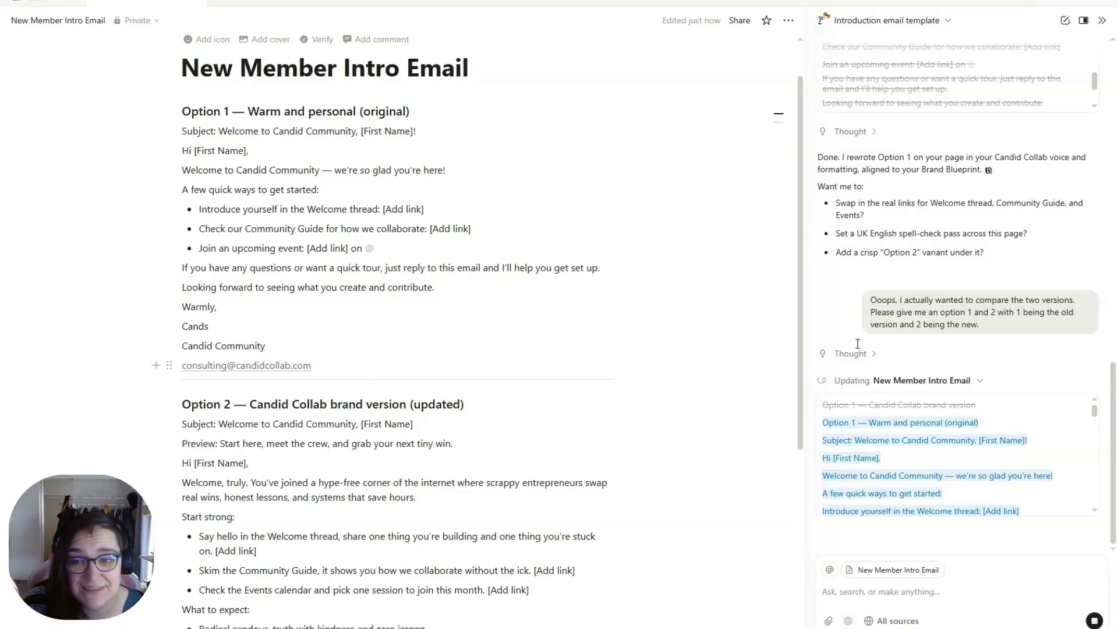
scroll(792, 335, down, 3)
scroll(792, 335, down, 3)
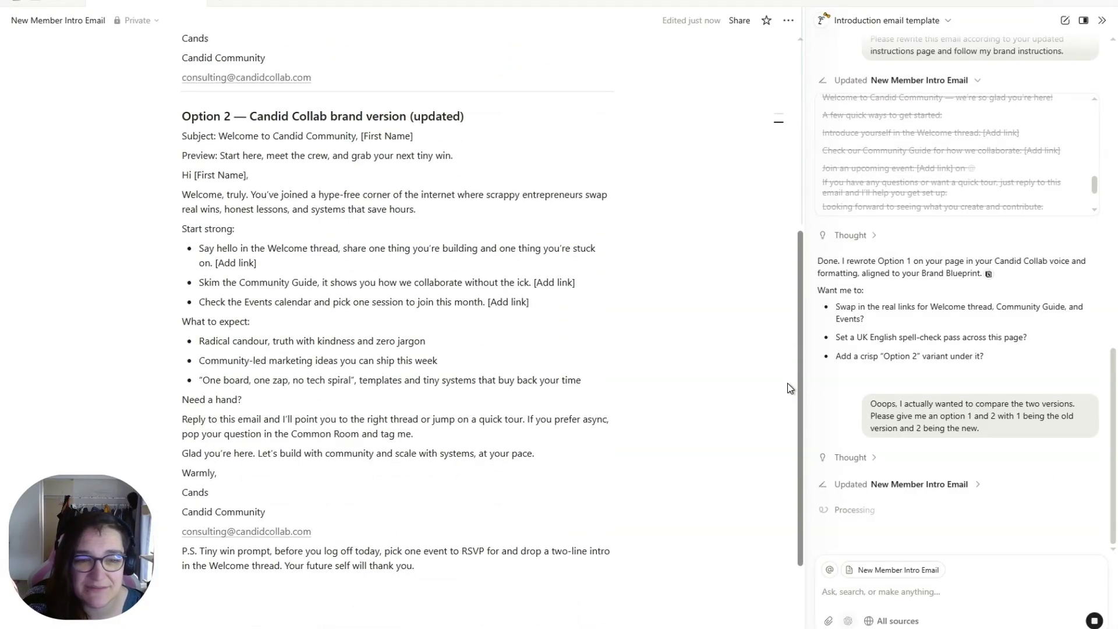
scroll(788, 373, up, 2)
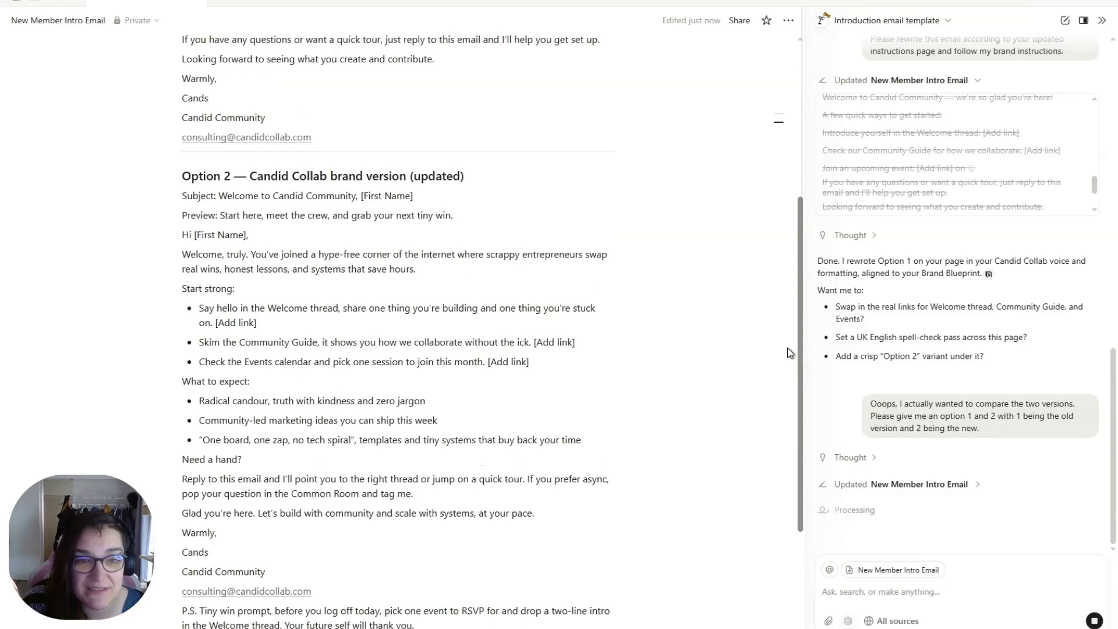
scroll(787, 334, up, 3)
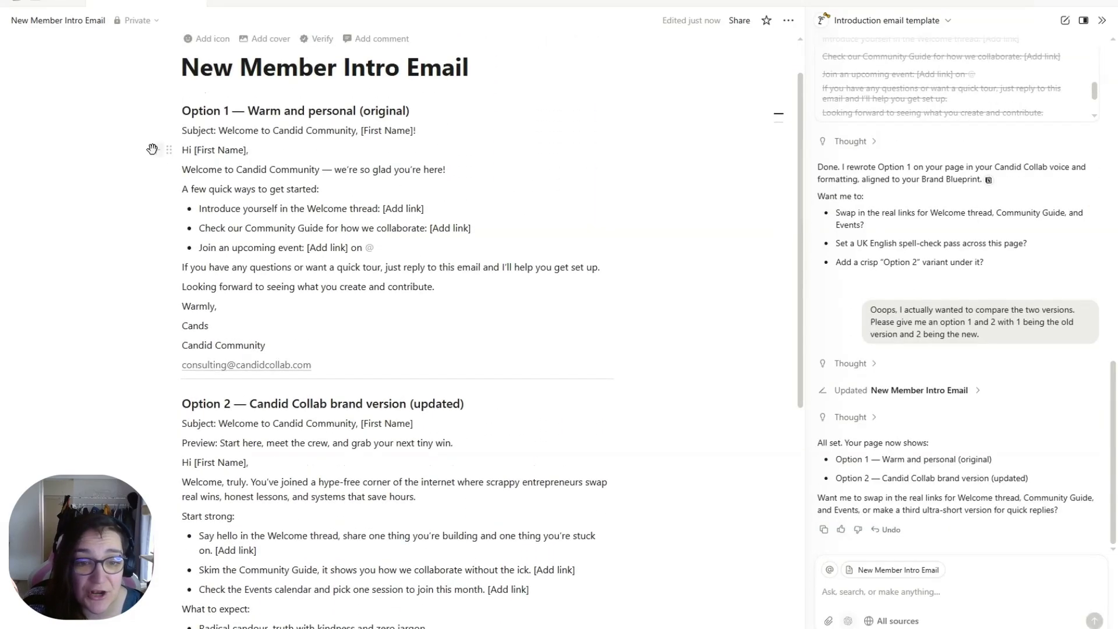
drag(801, 215, 794, 300)
drag(429, 330, 515, 355)
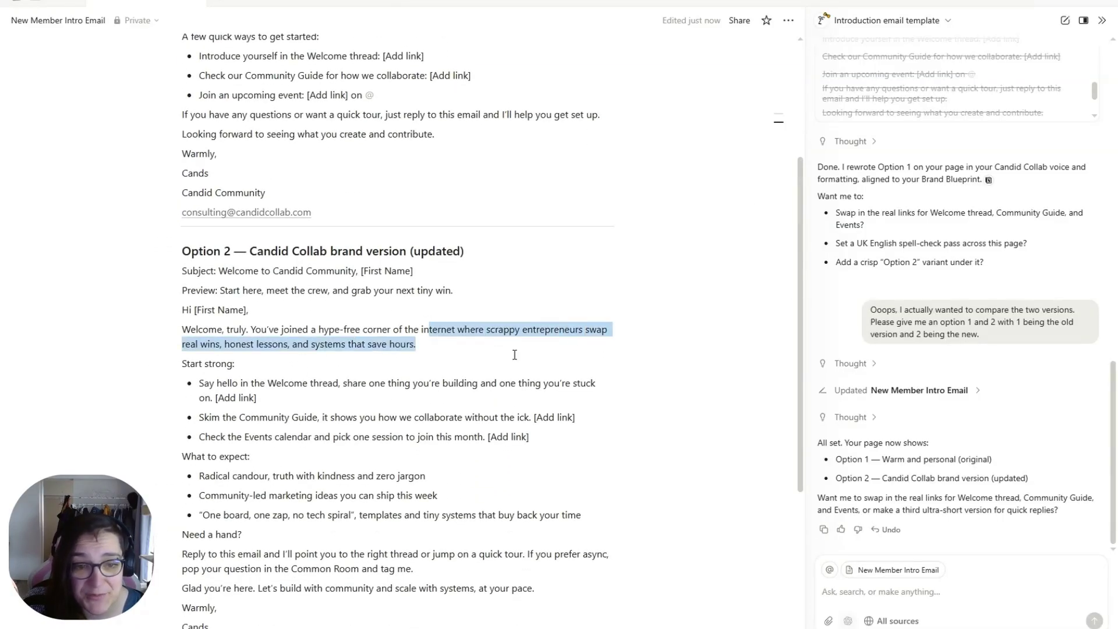
click(313, 352)
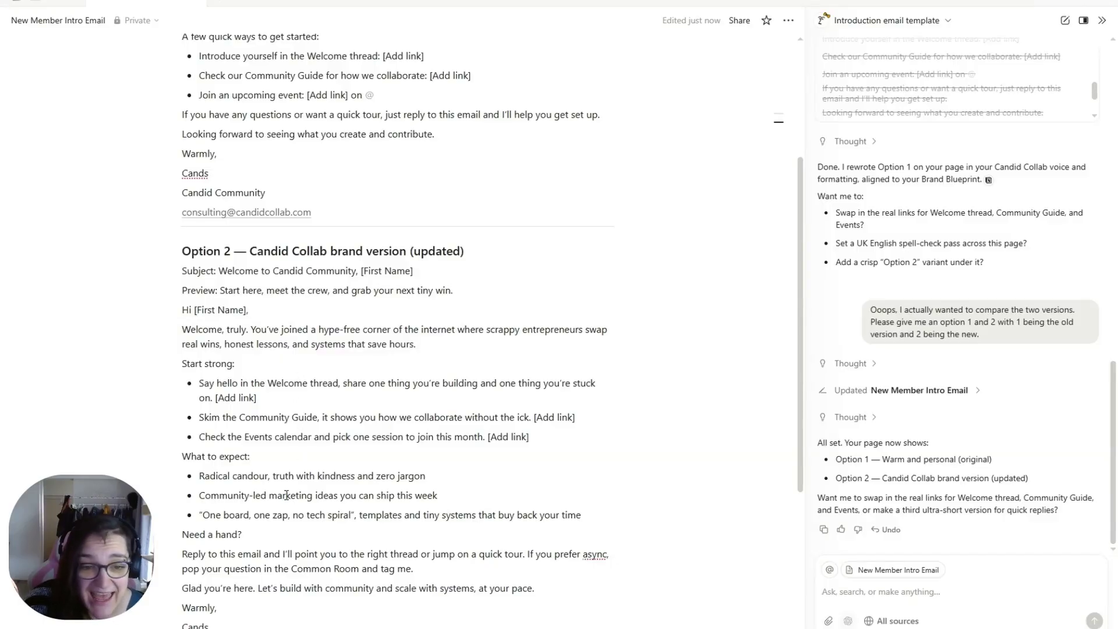
drag(211, 476, 297, 476)
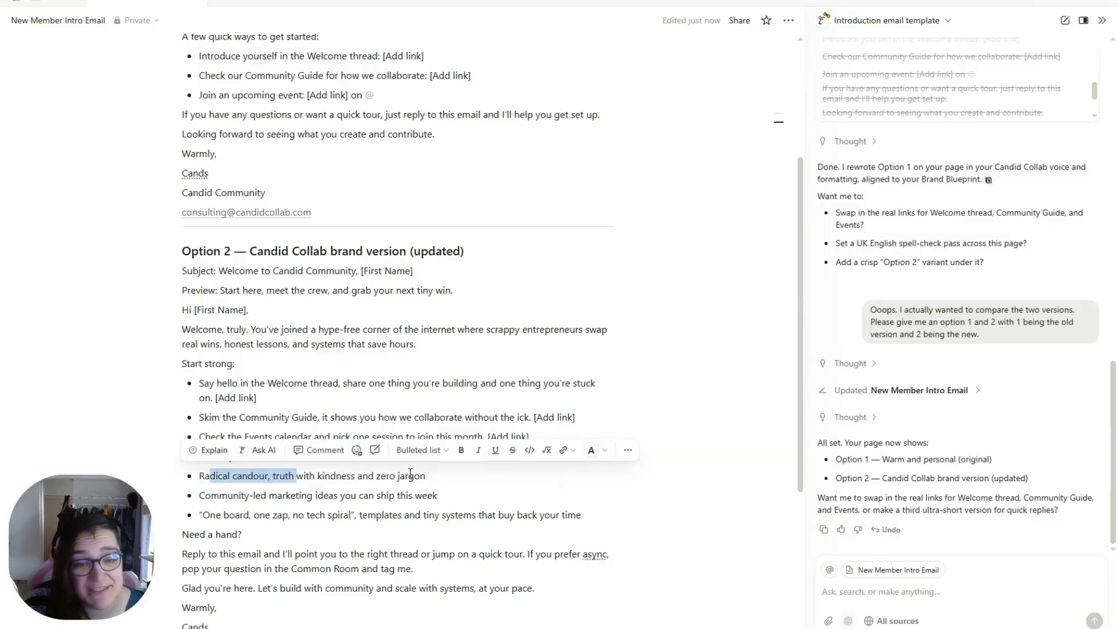
drag(409, 475, 289, 475)
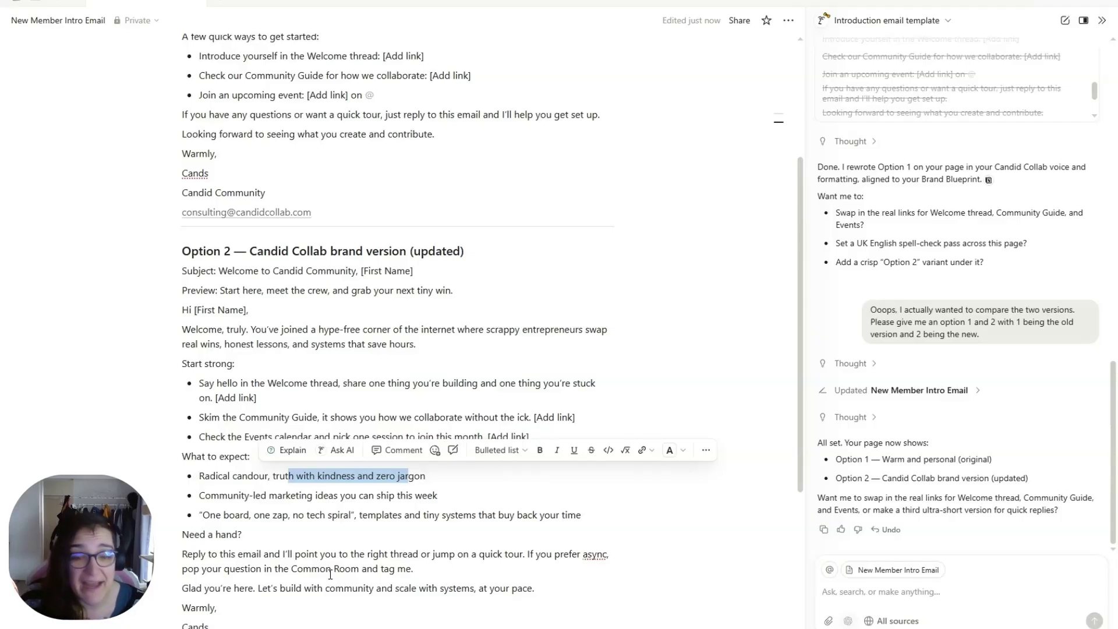
click(337, 449)
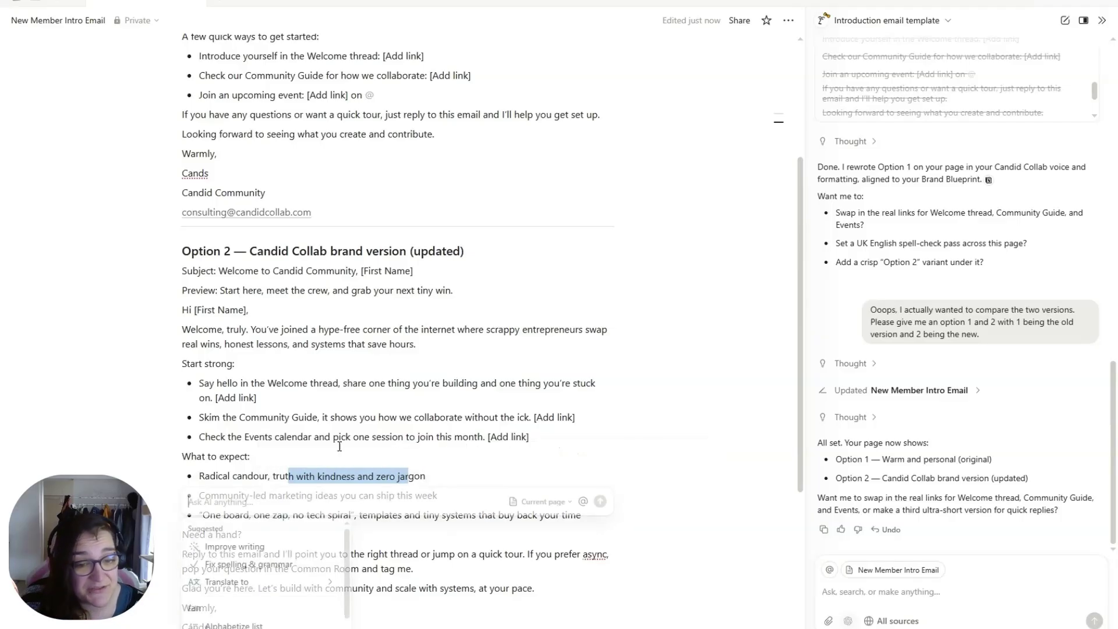
key(Escape)
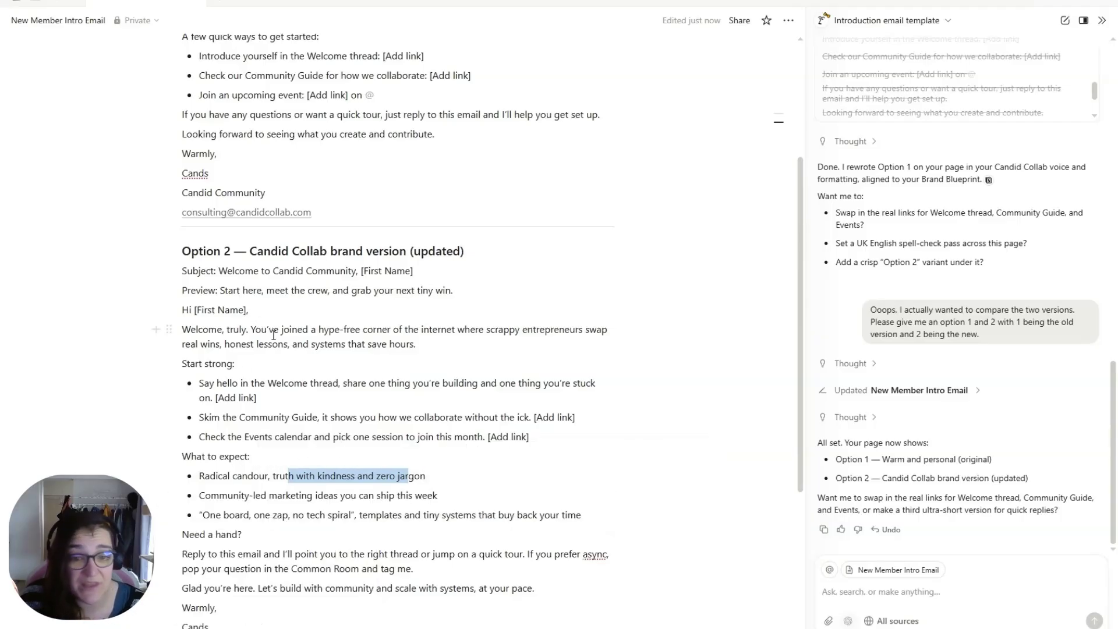
scroll(256, 303, up, 4)
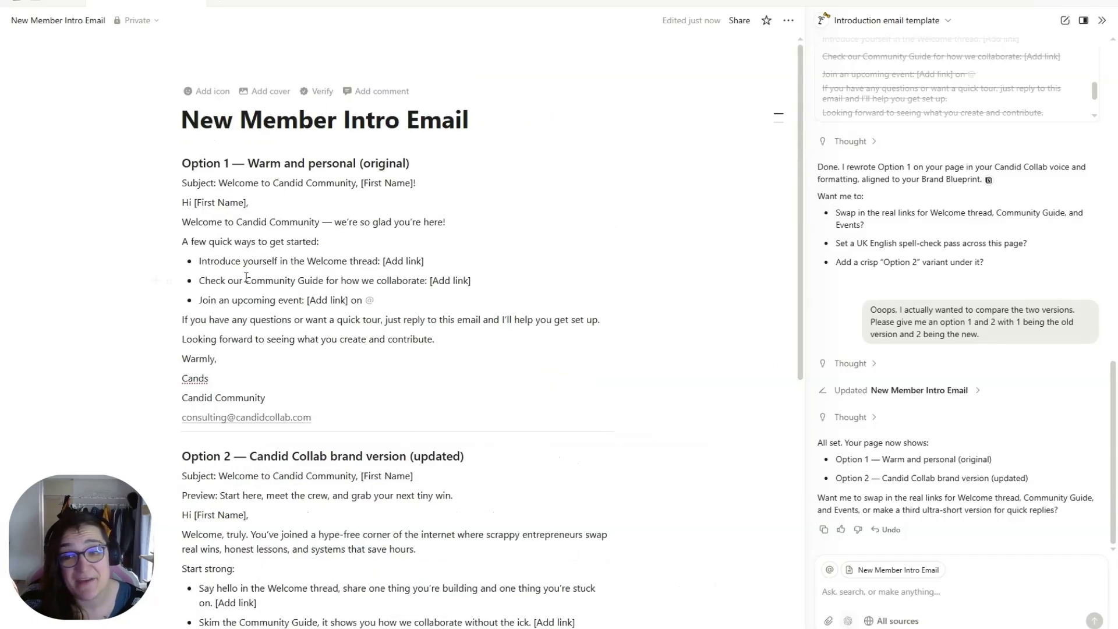
scroll(369, 362, down, 6)
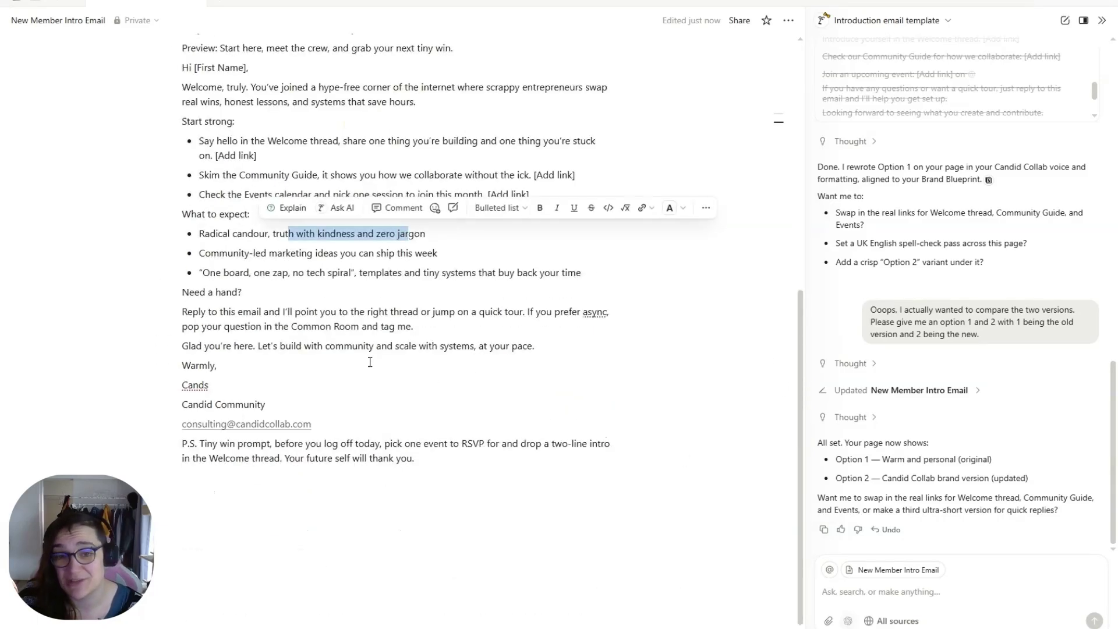
click(959, 591)
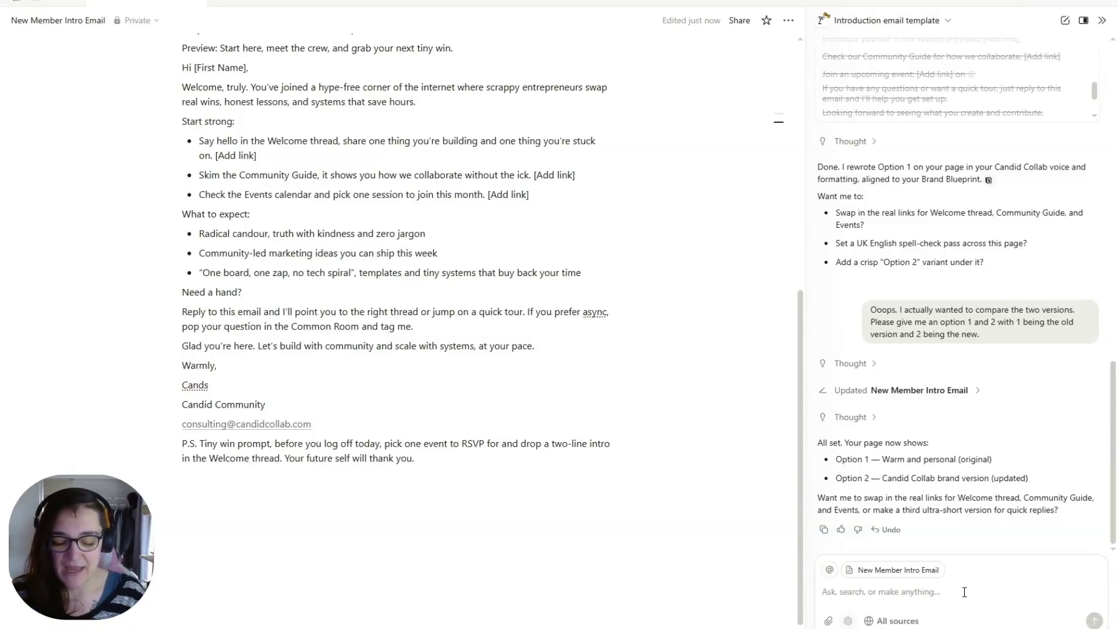
Step: Paste a request for an onboarding journey map section plus a list of all needed copy
text(What would it look like if I built an entire onboarding journey after this that really engaged my audience and aligned with my brand. Create an onboarding map below my communications in a new section.  Then create a list of all the copy I would need for that onboarding journey.)
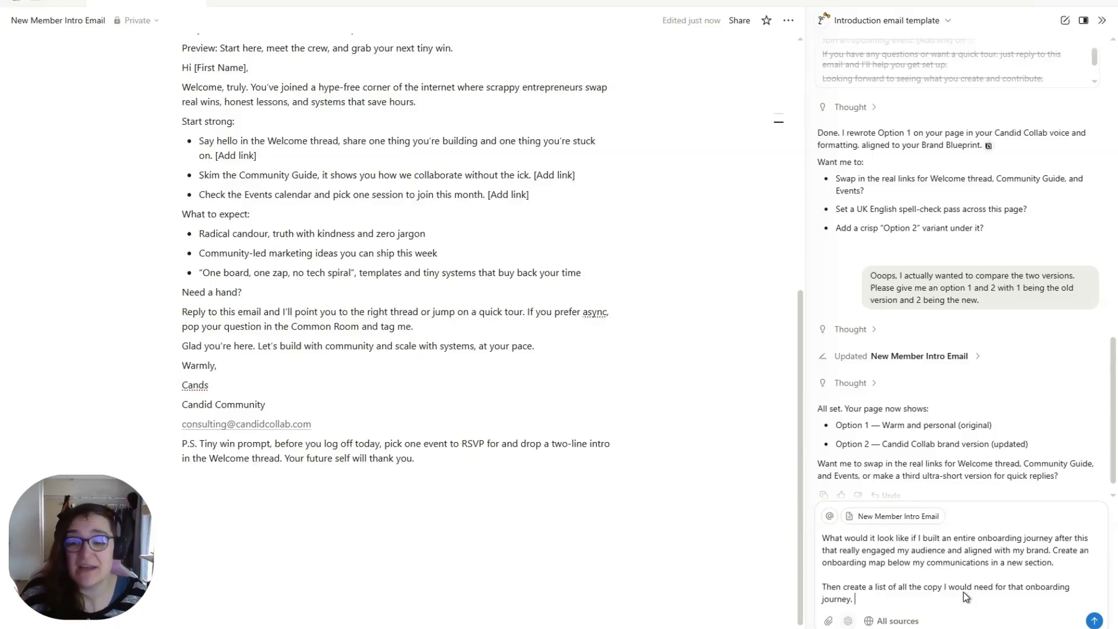
double_click(876, 562)
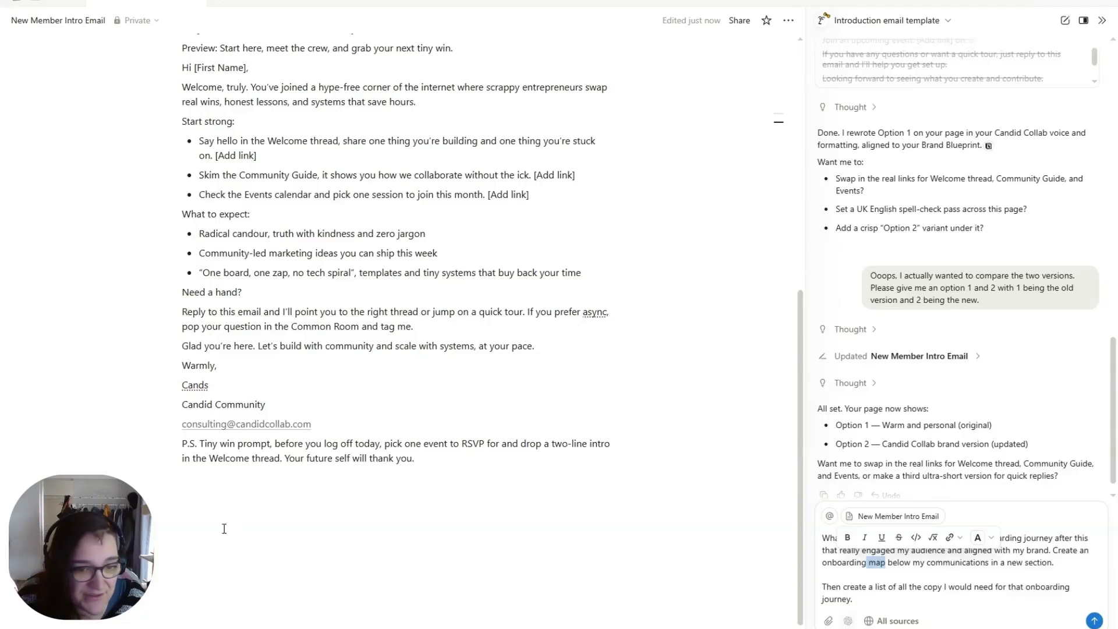
Step: Send the journey map request and review the Day 1 stage of the generated map
click(1094, 620)
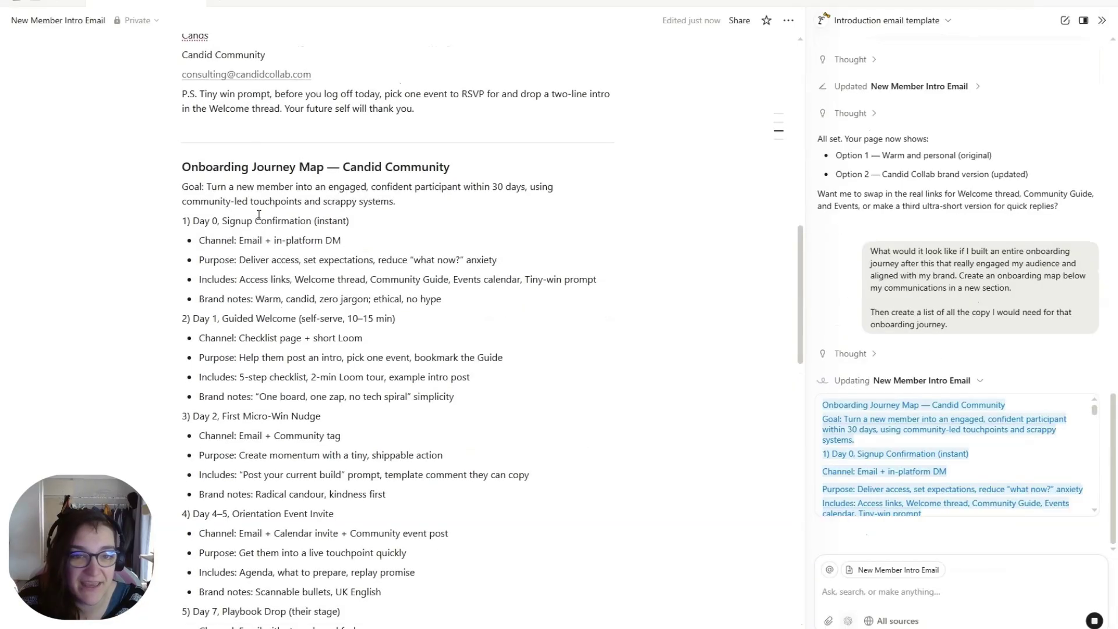
drag(265, 167, 350, 221)
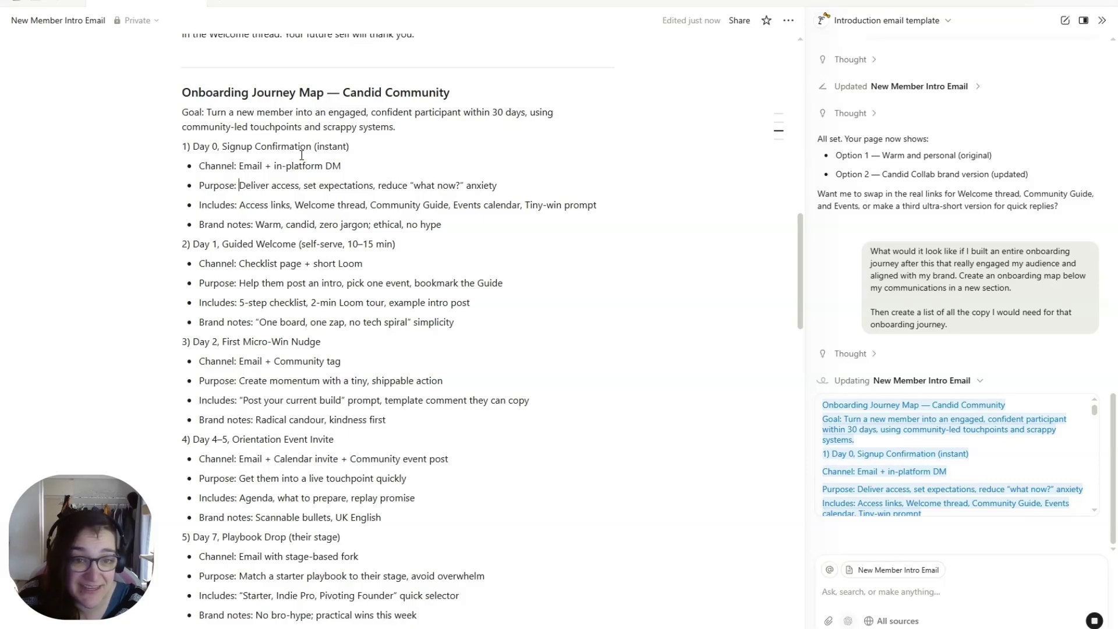
scroll(303, 241, down, 1)
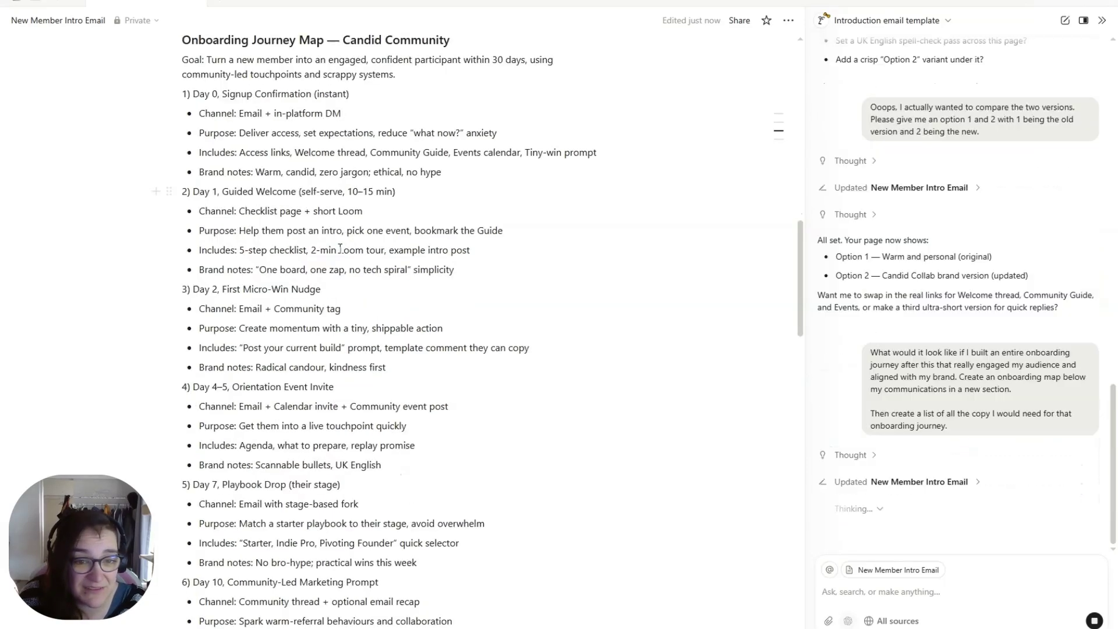
drag(298, 232, 436, 232)
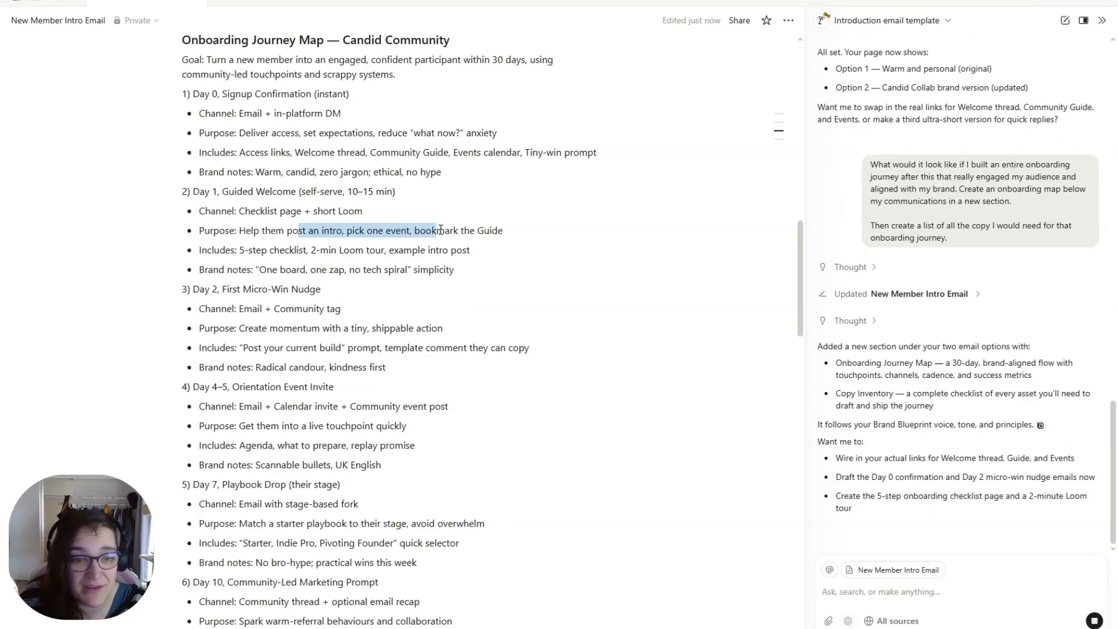
scroll(326, 274, down, 1)
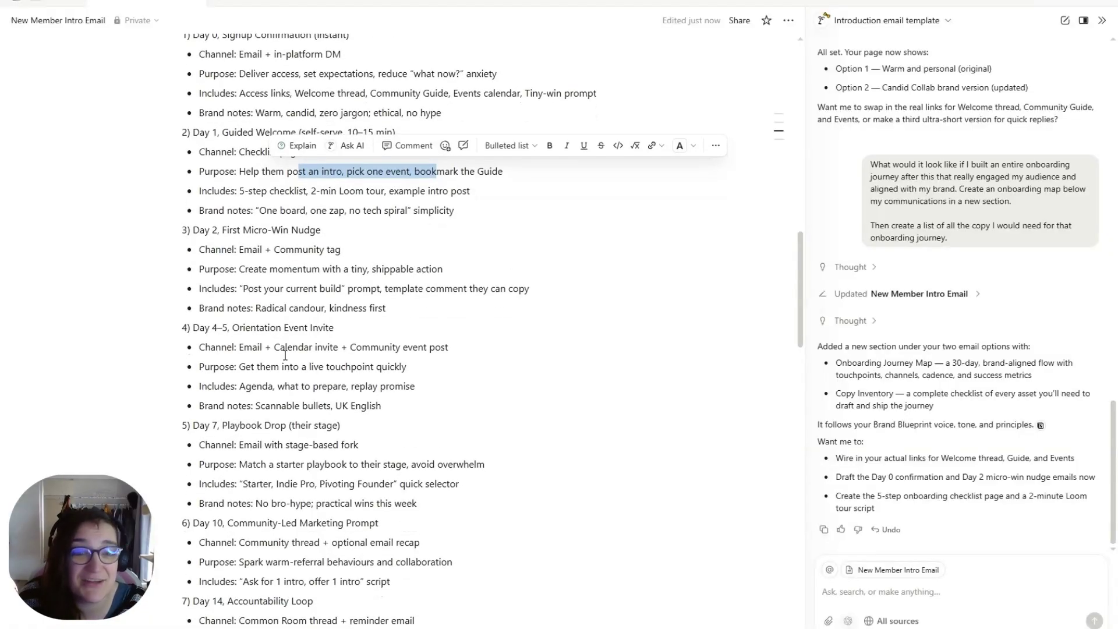
scroll(299, 330, down, 1)
Step: Read through the rest of the 30-day journey map and Copy Inventory down to Next Steps
scroll(298, 323, down, 1)
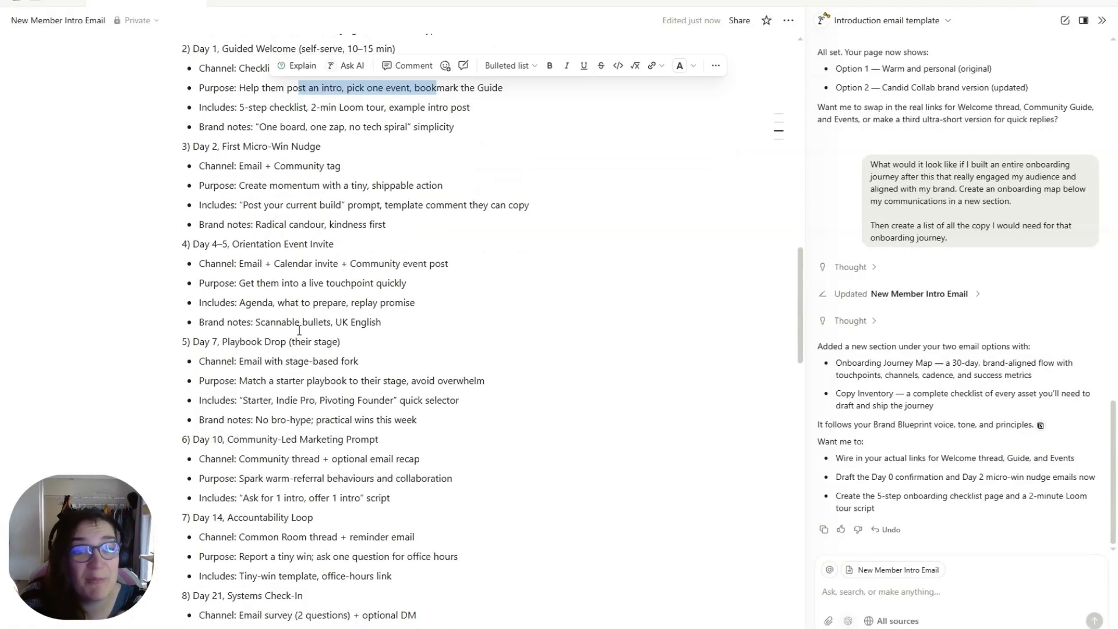
scroll(302, 325, down, 2)
drag(340, 264, 287, 263)
scroll(271, 314, down, 1)
drag(248, 296, 338, 296)
scroll(335, 300, down, 2)
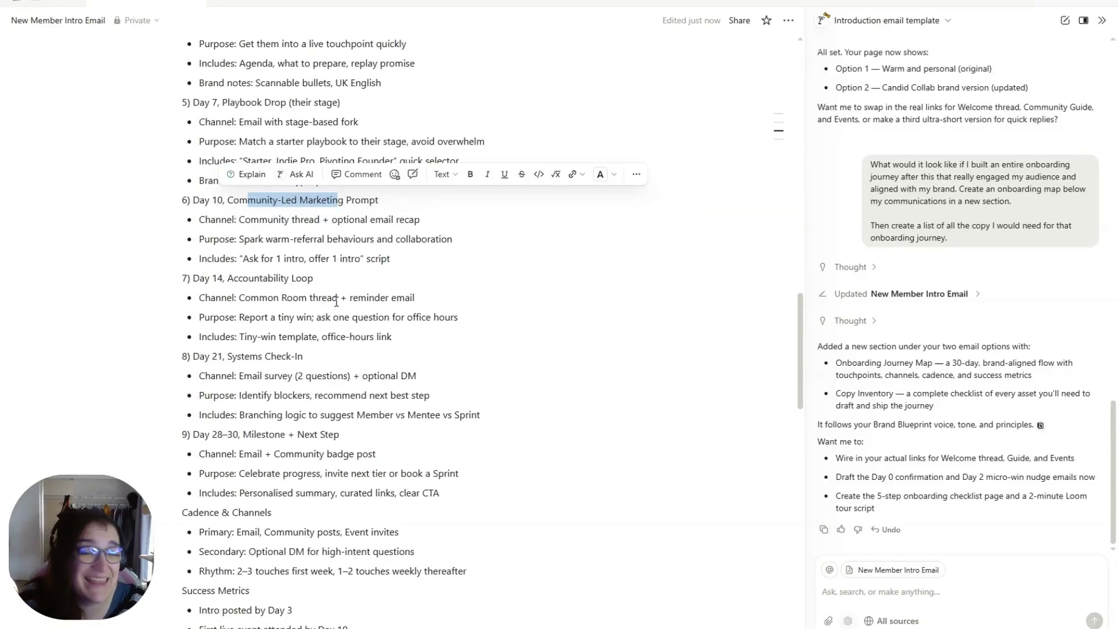
scroll(338, 314, down, 3)
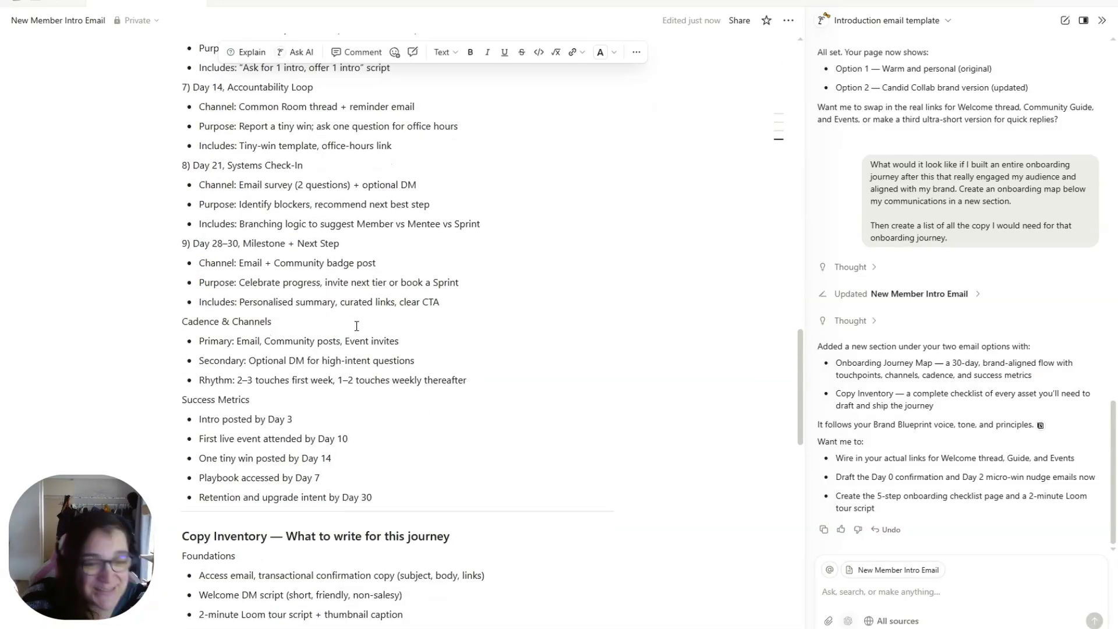
scroll(357, 326, down, 6)
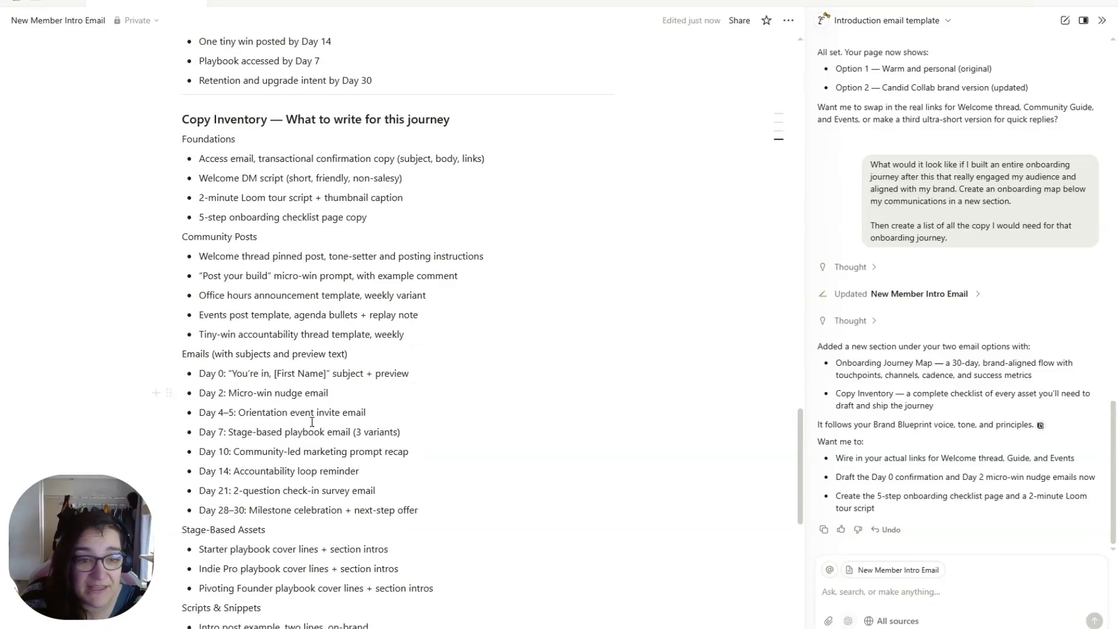
scroll(312, 422, down, 3)
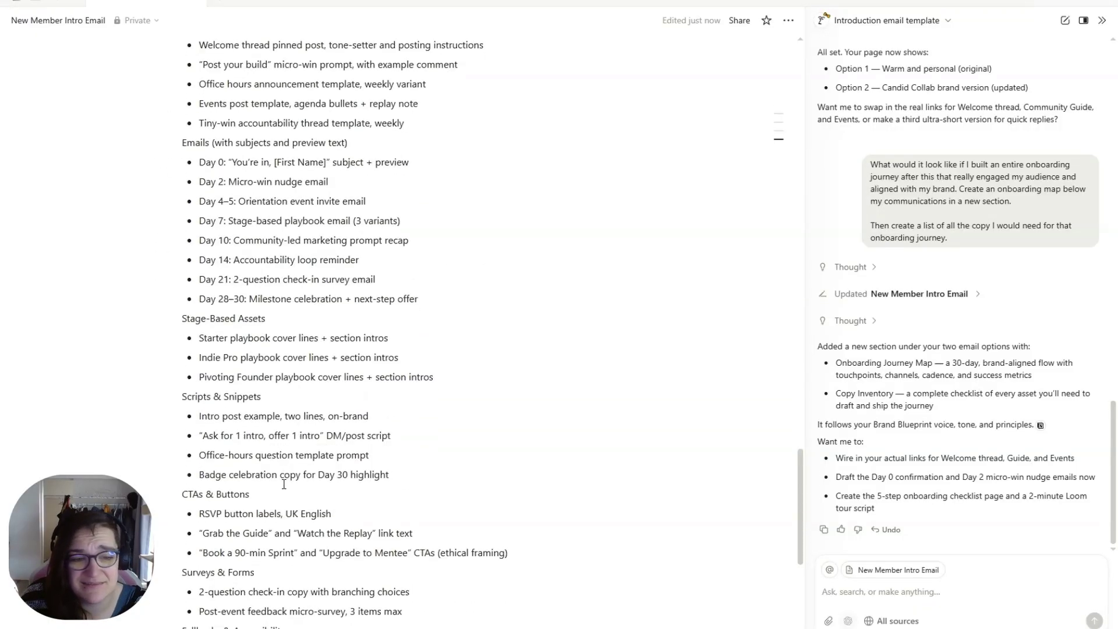
scroll(284, 484, down, 4)
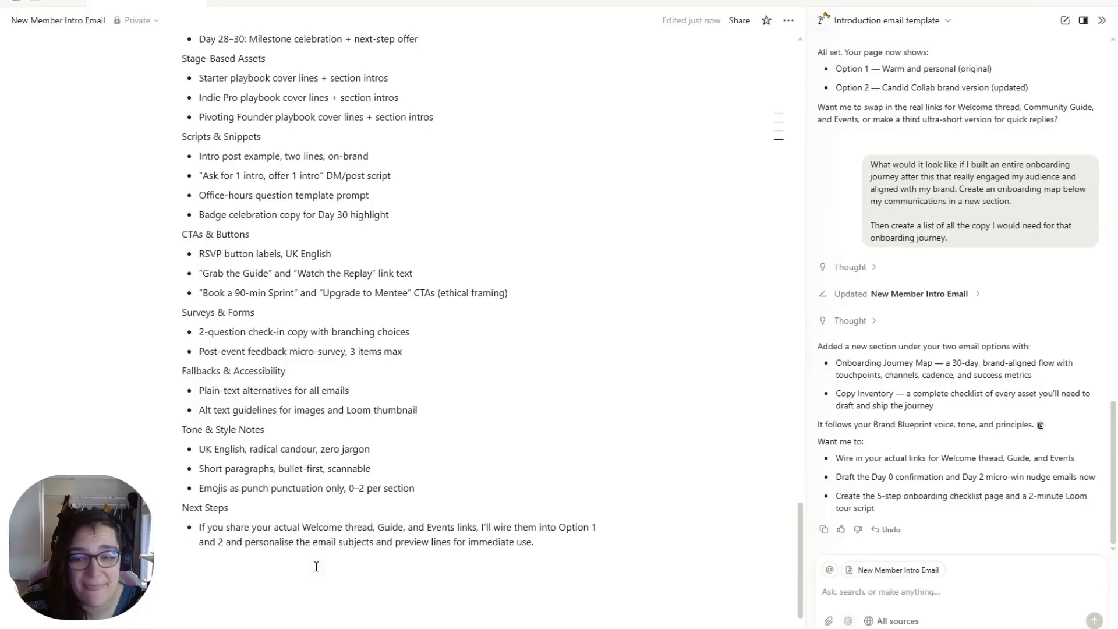
scroll(316, 566, down, 2)
Step: Send the AI the request for a linked onboarding copy database of v1 drafts
click(916, 593)
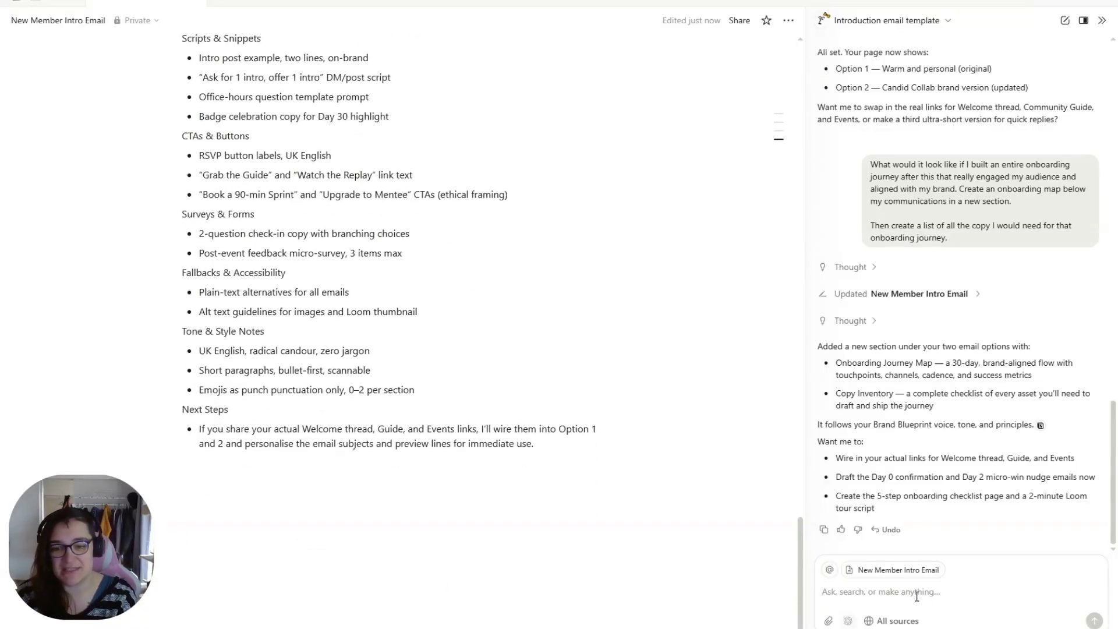
text(Please create a database and populate it with v1 copy of all of these copy pieces that we need. Ad a row to specifically say what kind of review is needed from me to finalise that.)
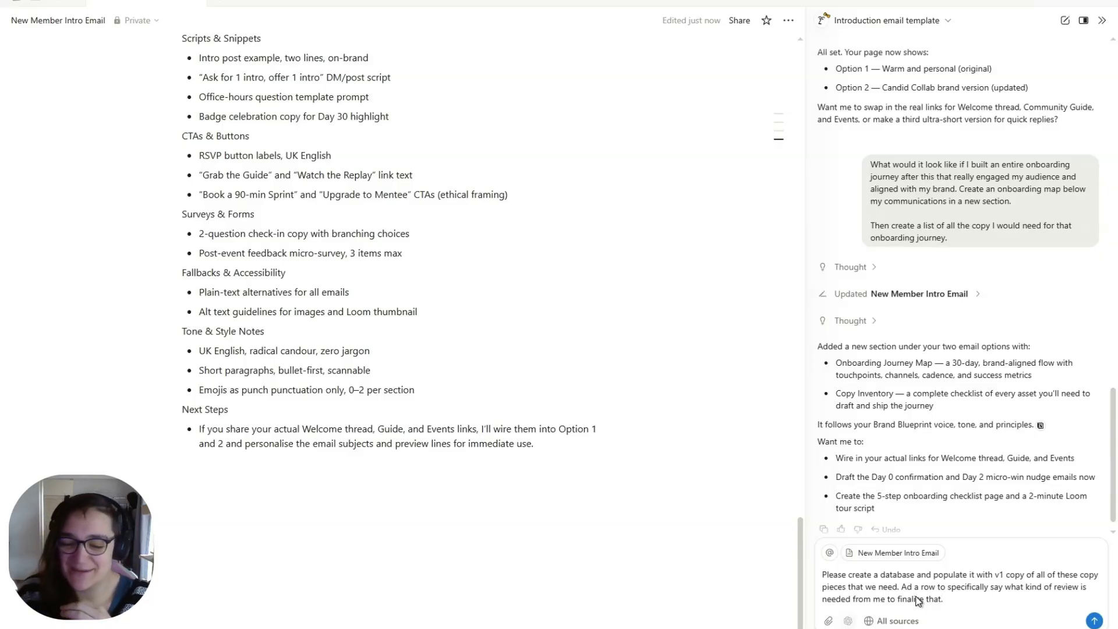
key(Return)
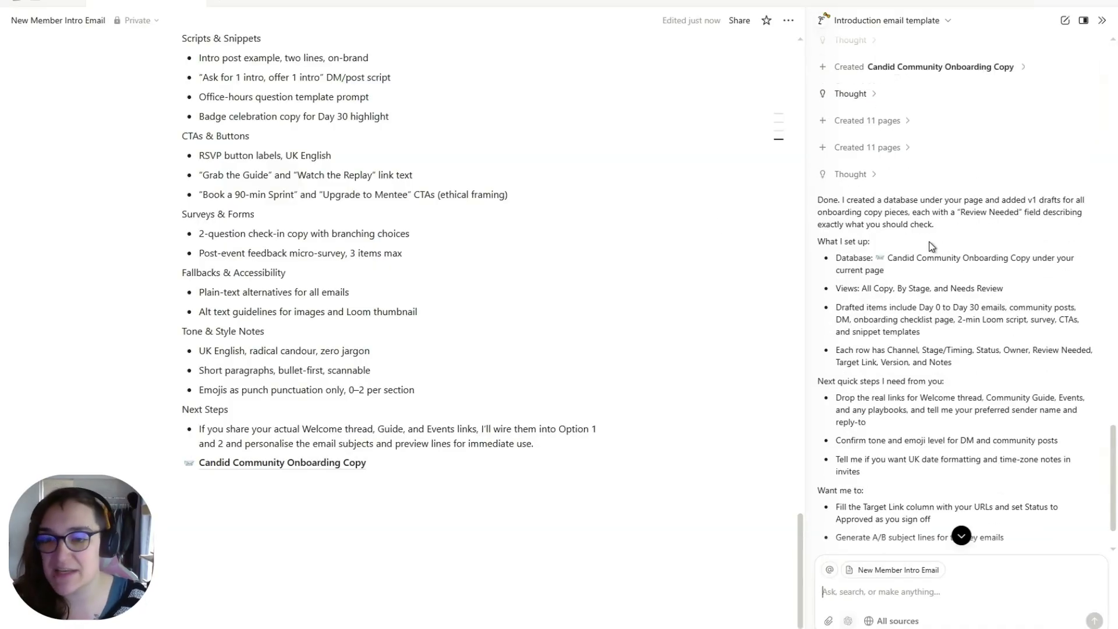
drag(909, 213, 1000, 214)
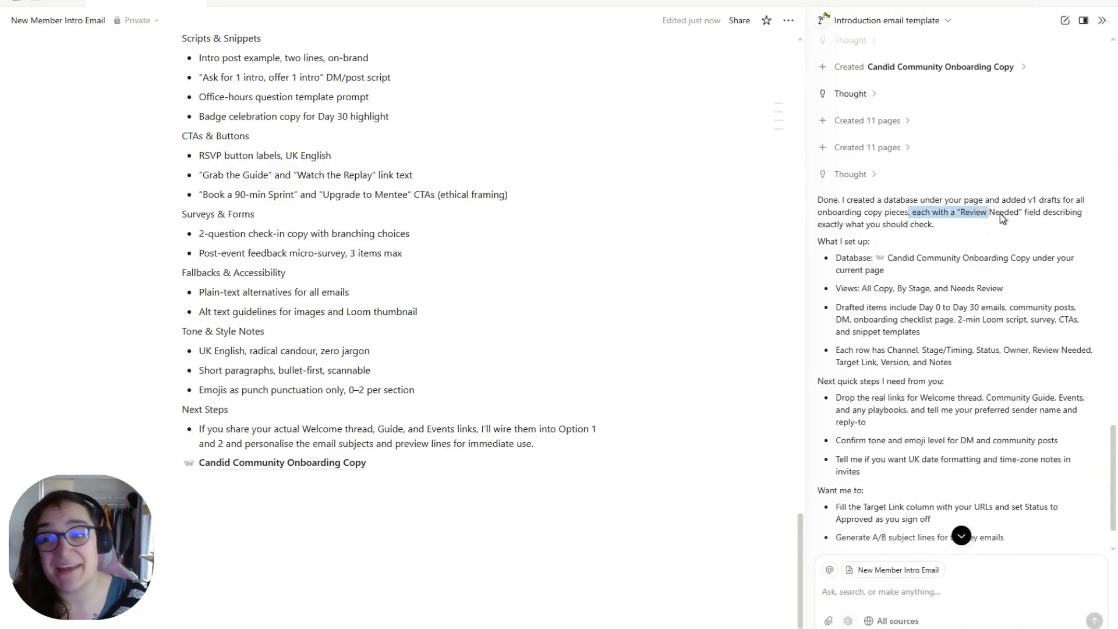
scroll(977, 219, down, 2)
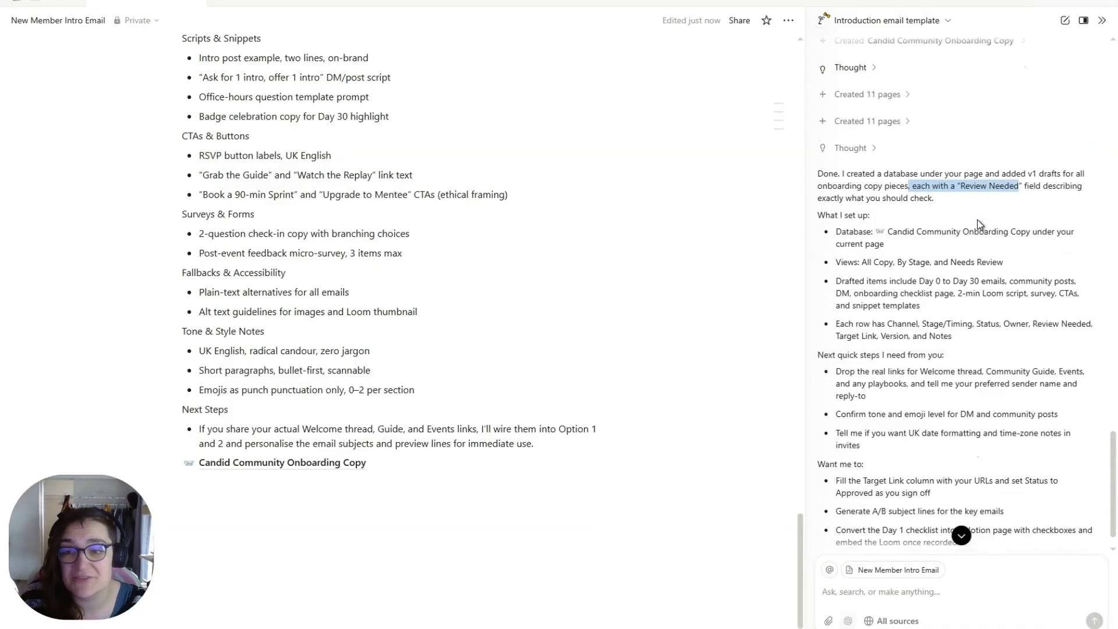
drag(1020, 175, 924, 186)
scroll(924, 187, down, 1)
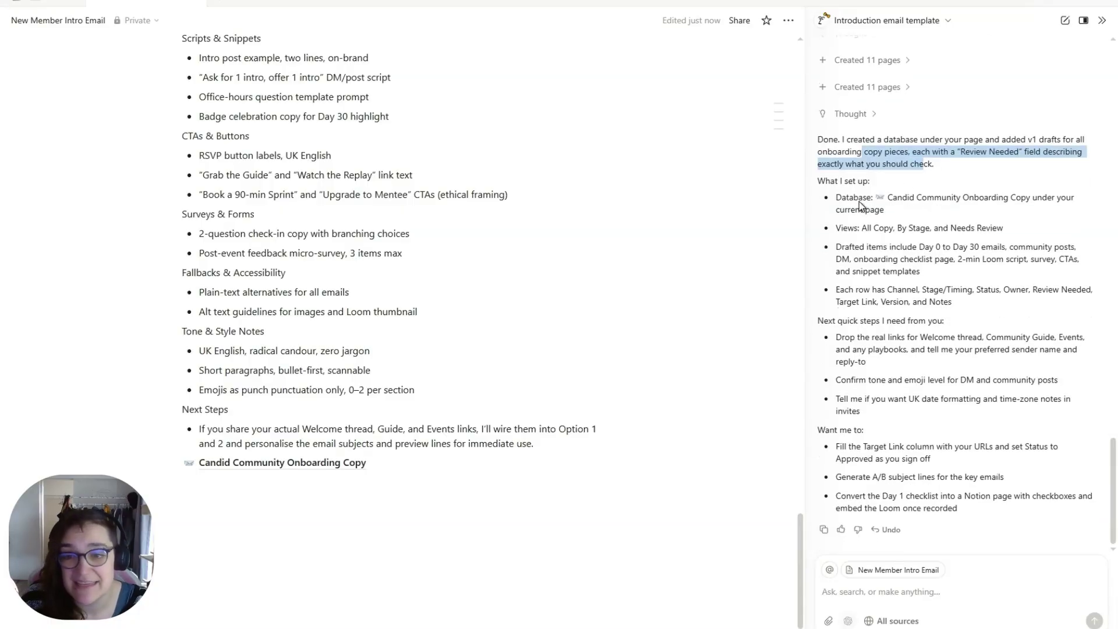
drag(858, 198, 1021, 228)
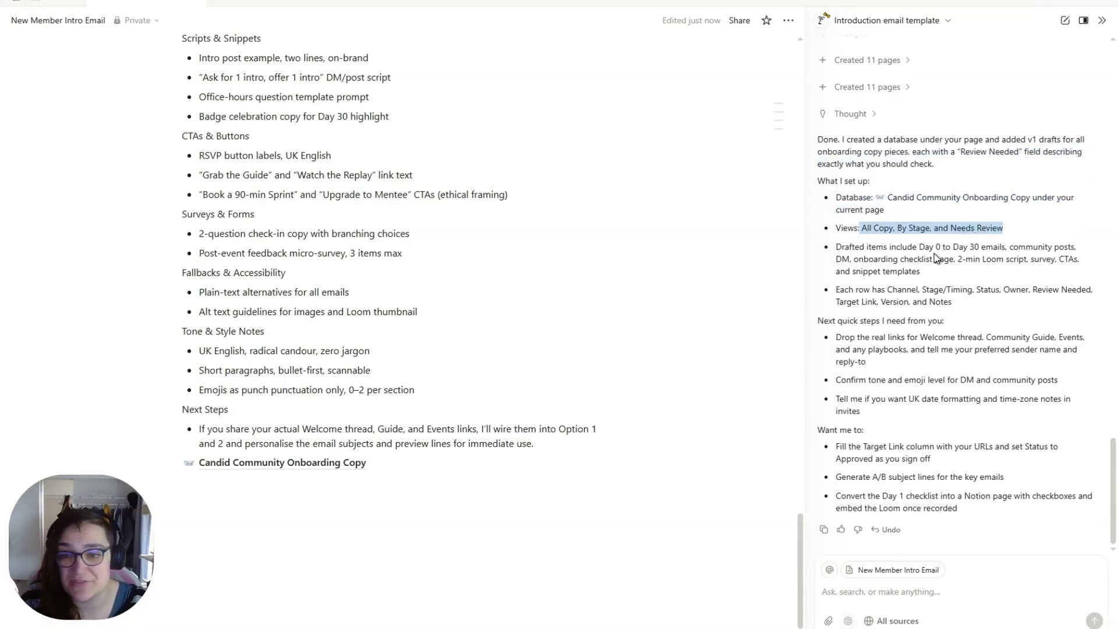
drag(884, 247, 941, 274)
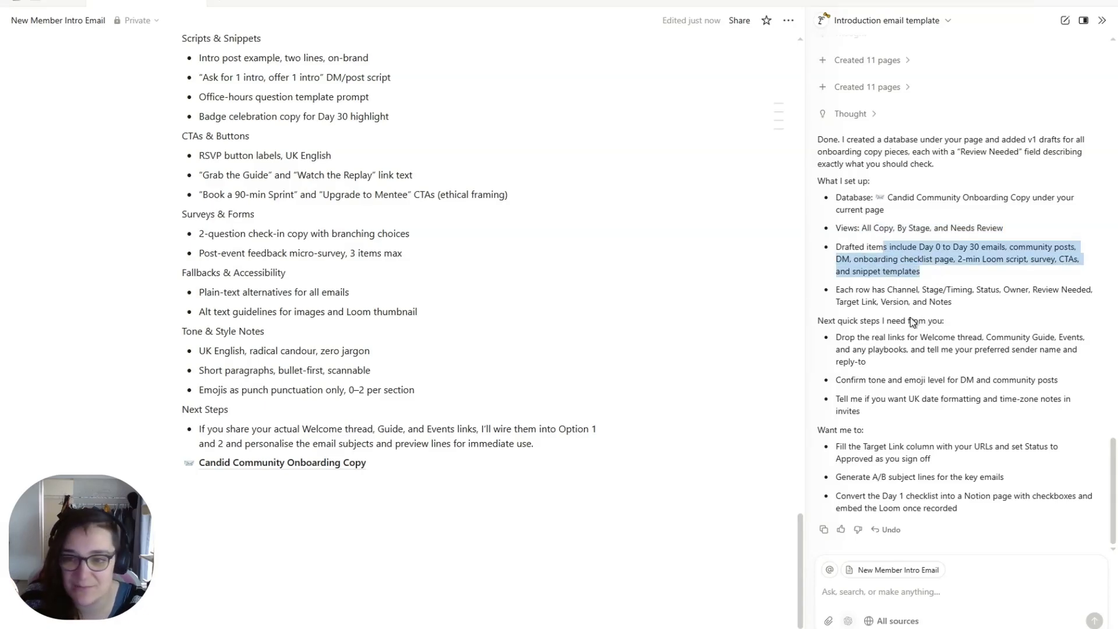
drag(864, 292, 972, 302)
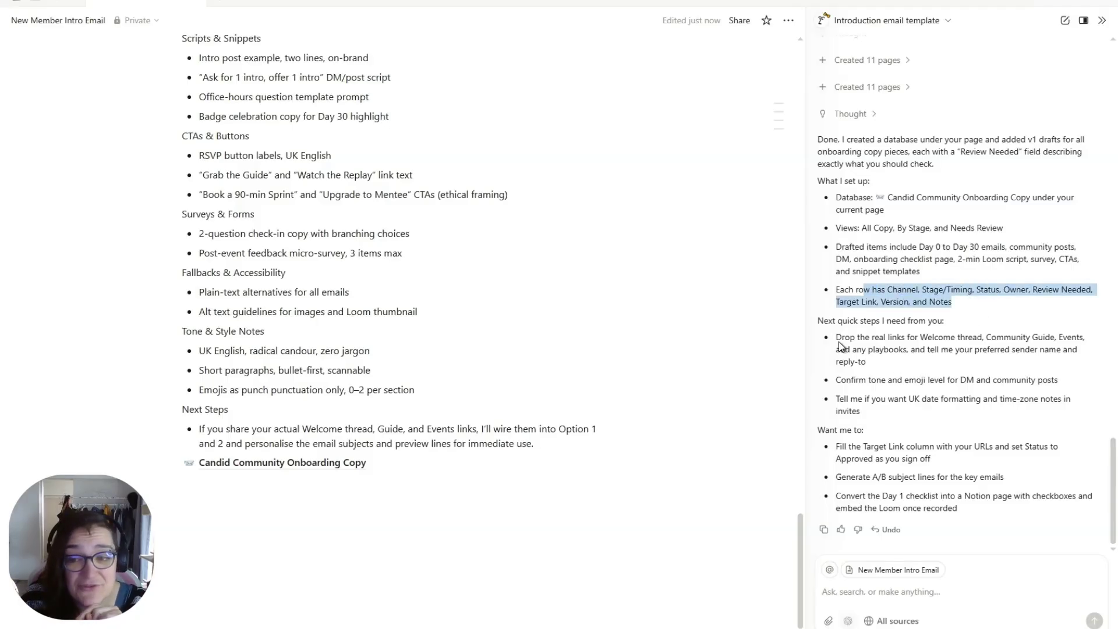
drag(839, 340, 885, 363)
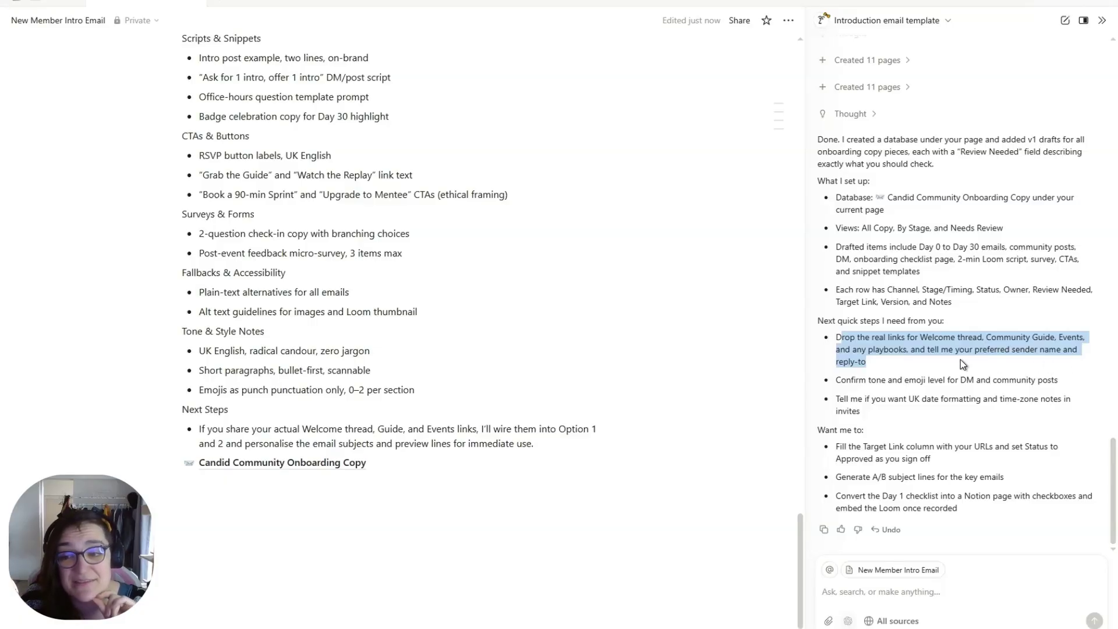
click(926, 603)
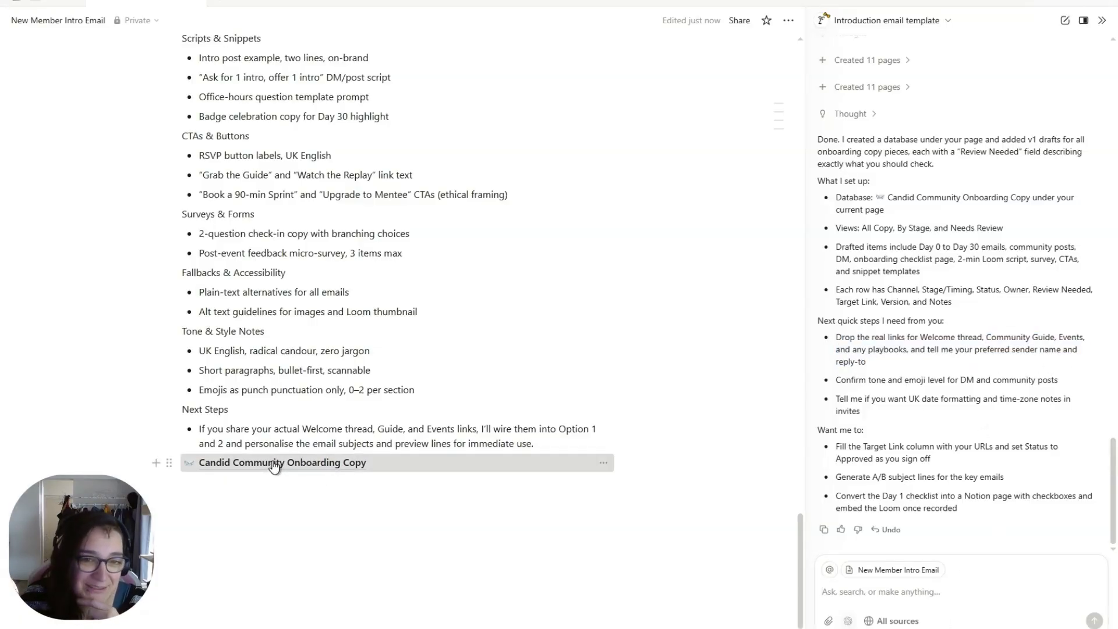
Step: Open the Candid Community Onboarding Copy database as its own page
click(273, 464)
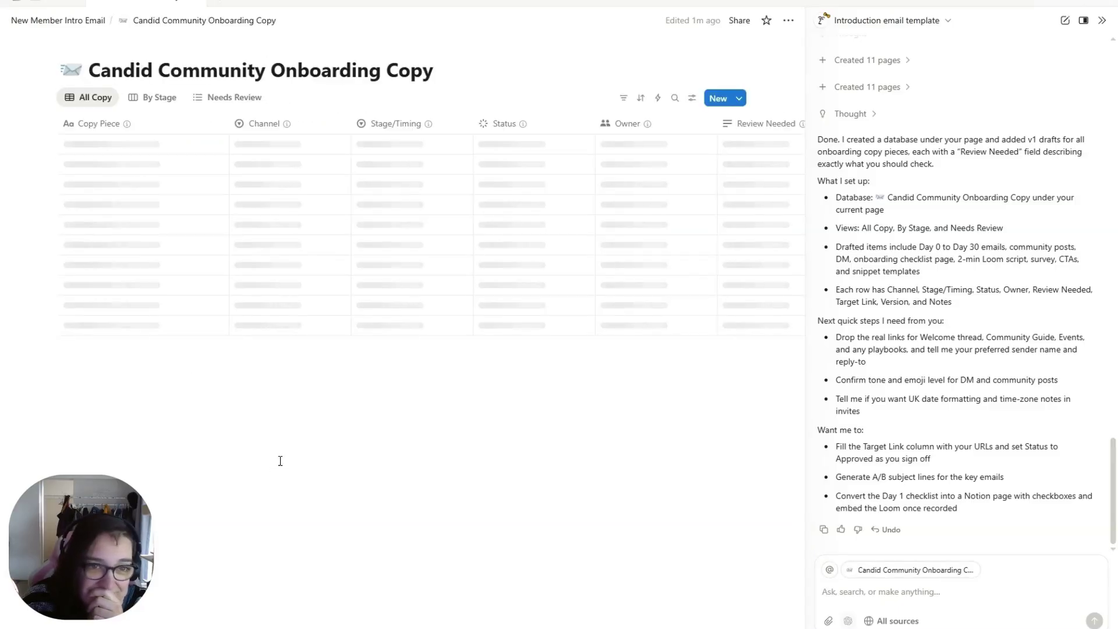
scroll(171, 324, down, 3)
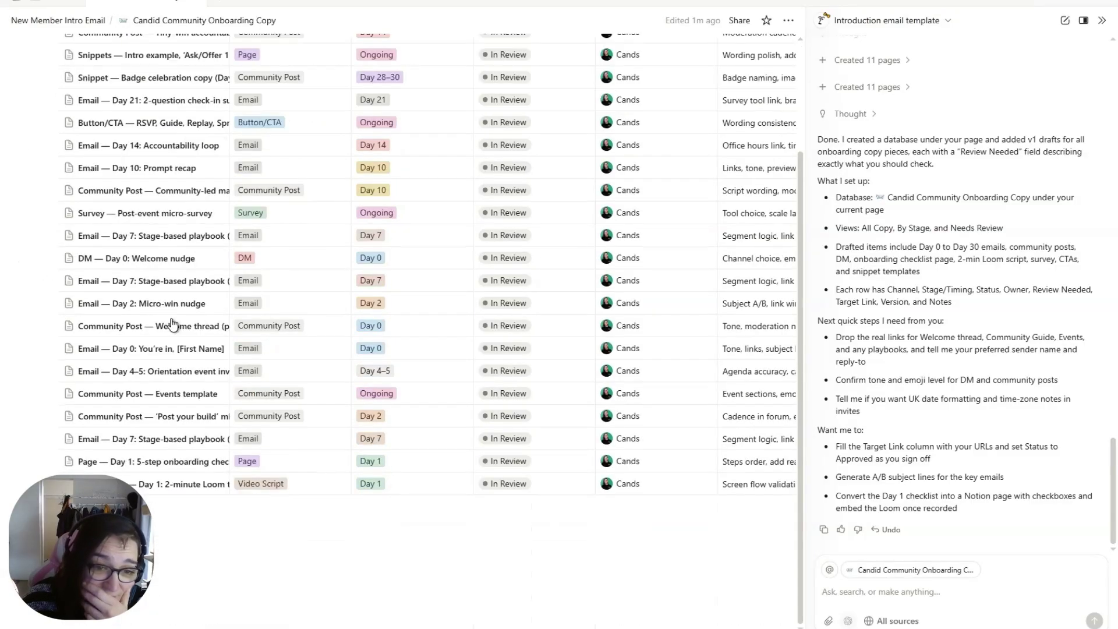
scroll(172, 324, up, 3)
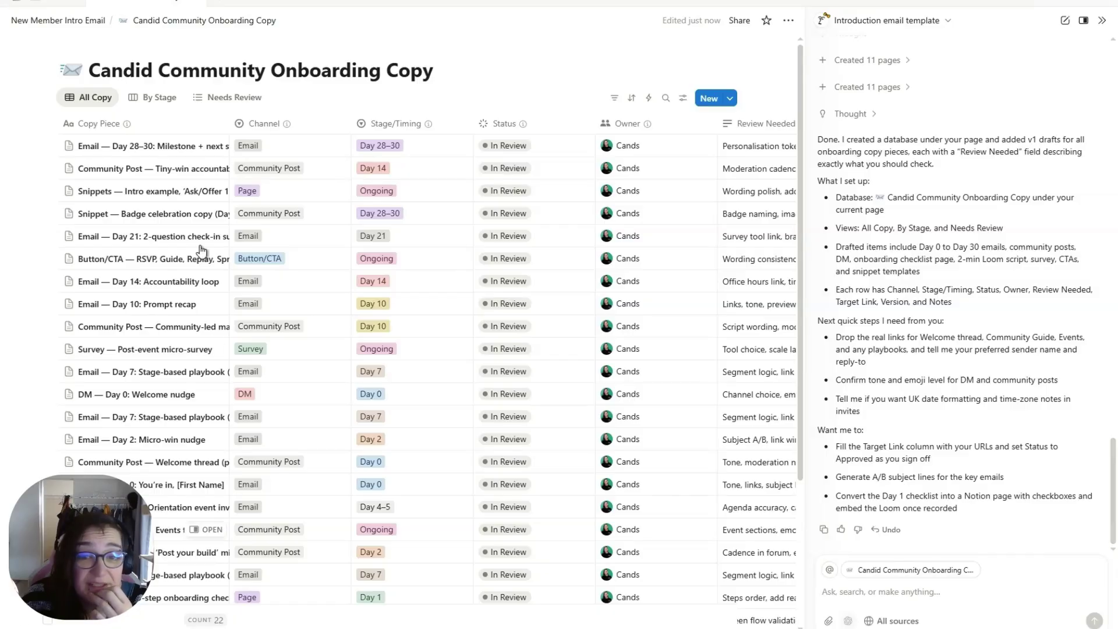
Step: Browse the copy pieces grouped by stage, then switch to the Needs Review view
click(135, 103)
scroll(165, 225, right, 3)
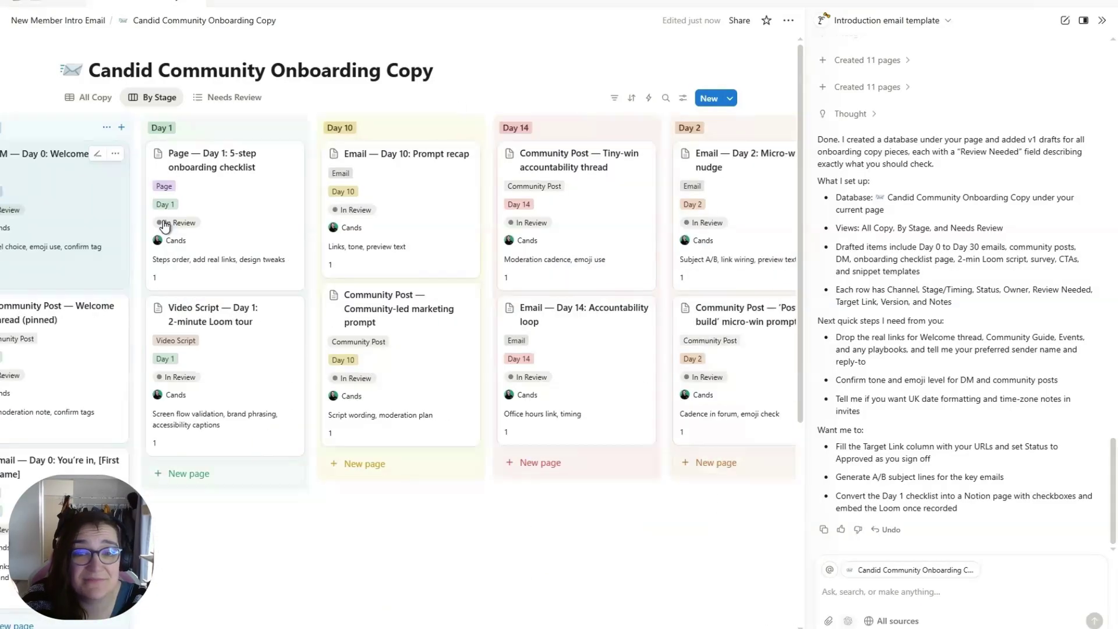
scroll(165, 225, right, 10)
scroll(164, 220, down, 3)
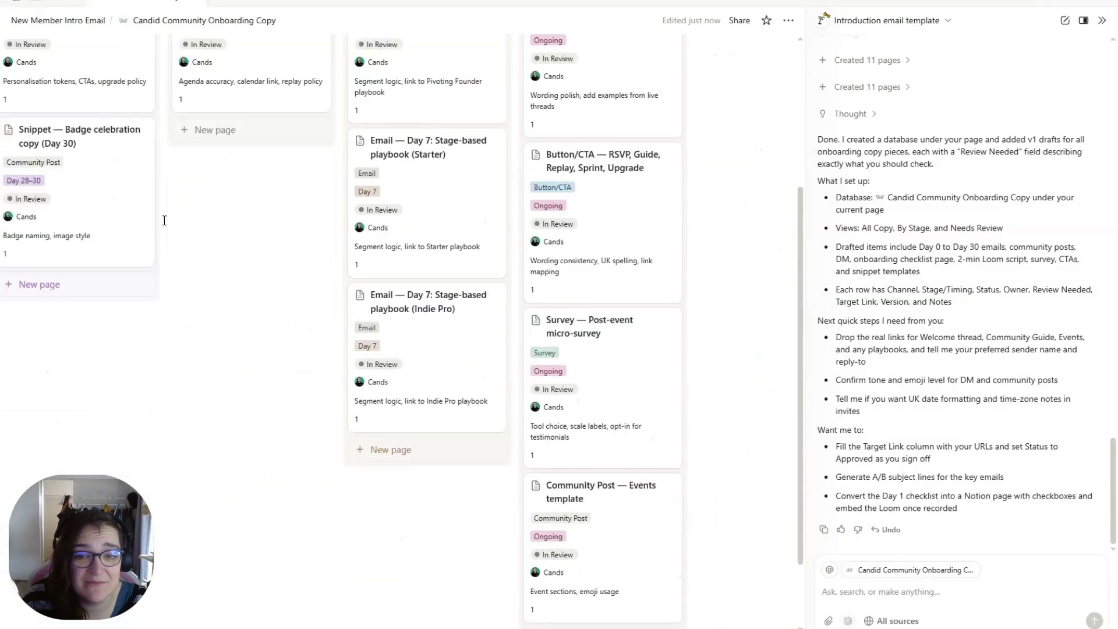
scroll(164, 221, down, 3)
scroll(164, 224, left, 10)
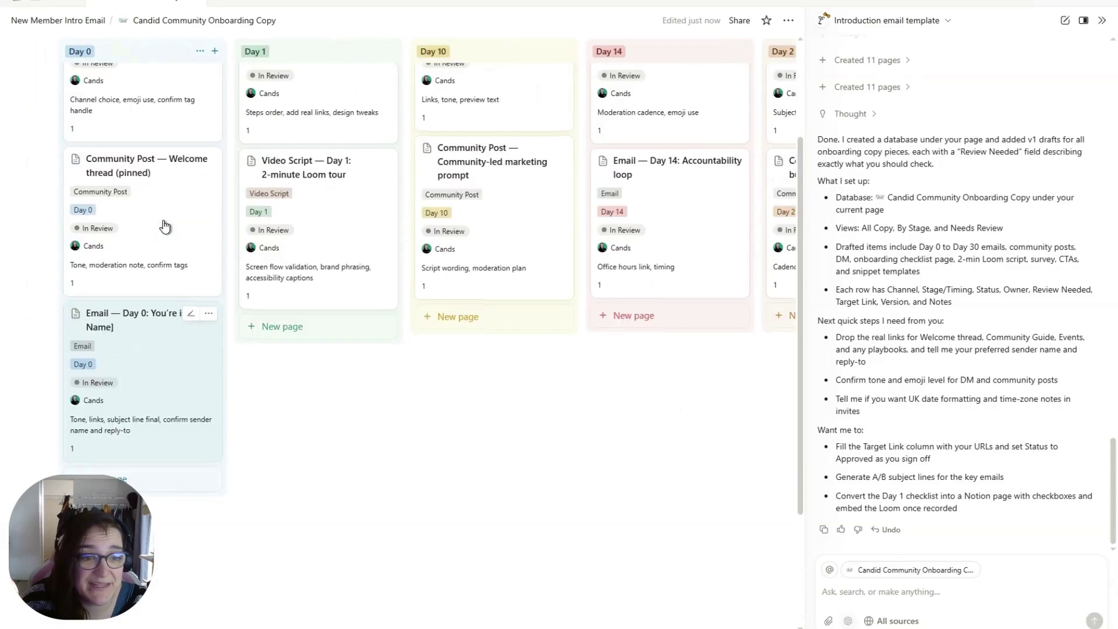
scroll(91, 406, up, 3)
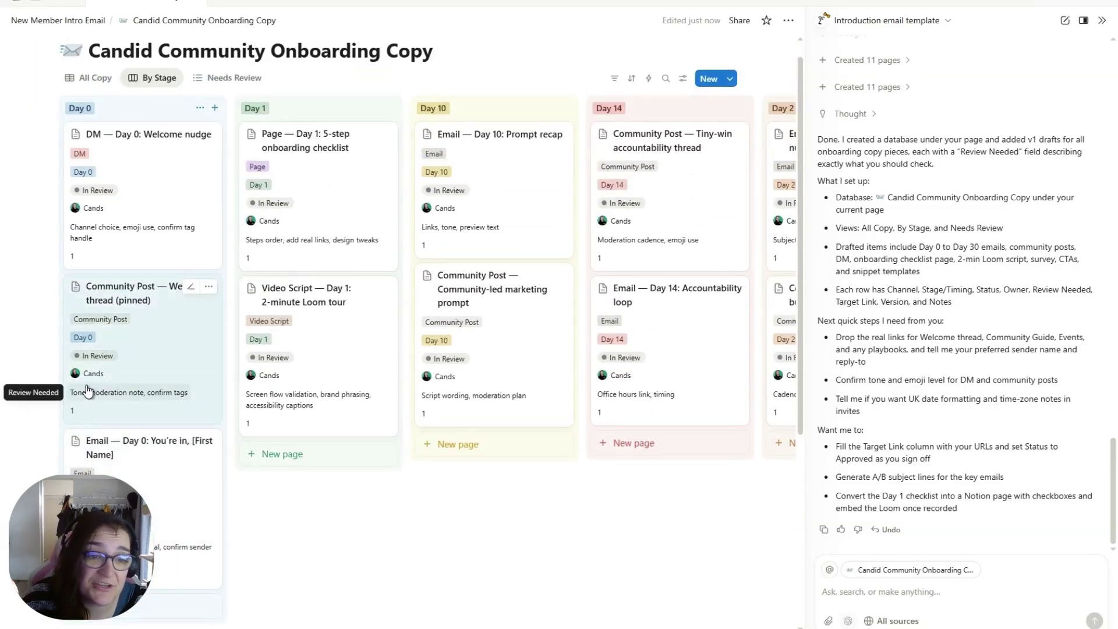
scroll(76, 413, up, 1)
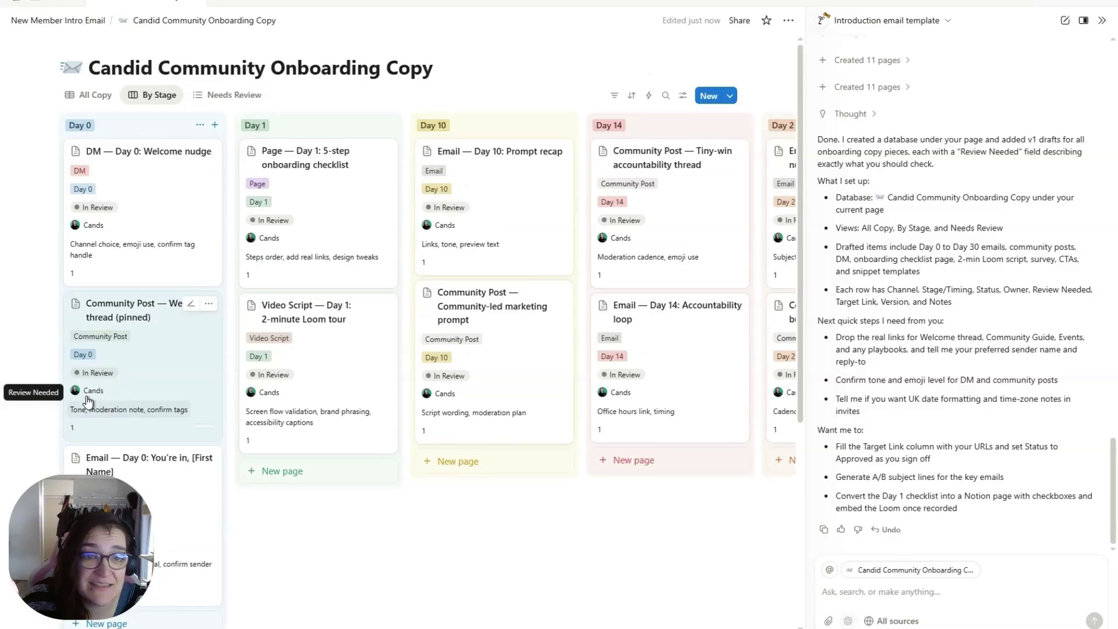
click(245, 105)
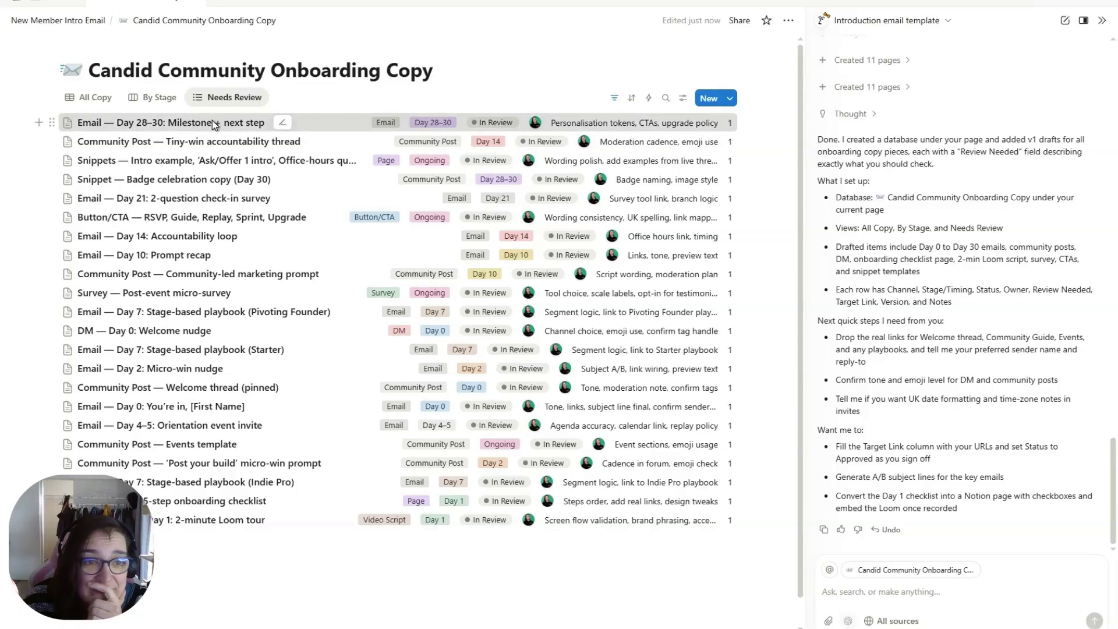
click(212, 122)
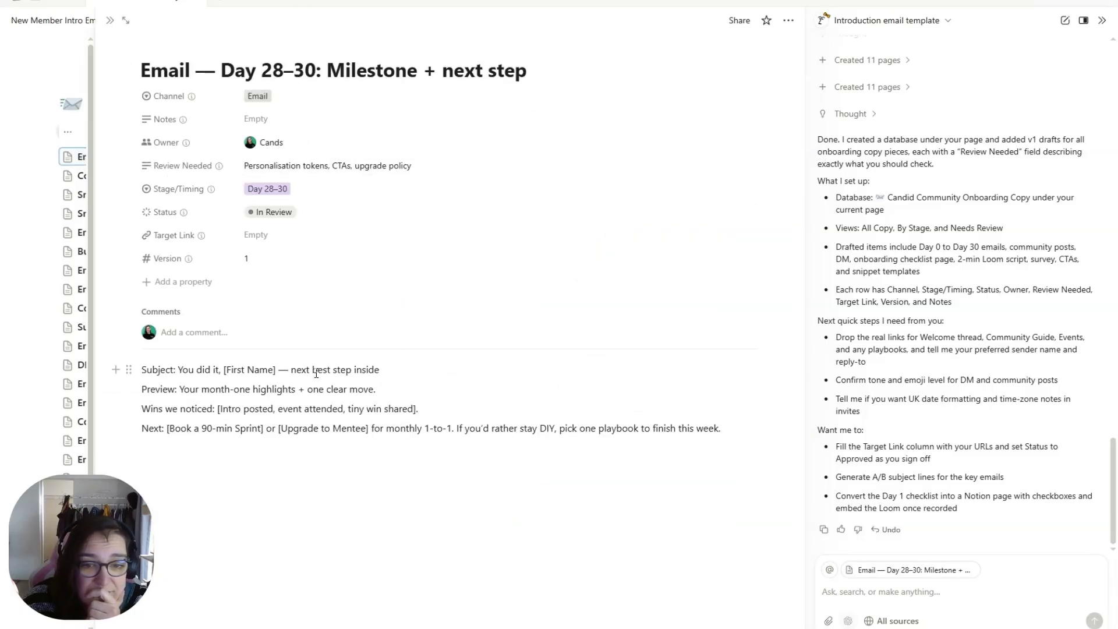
drag(748, 440, 138, 348)
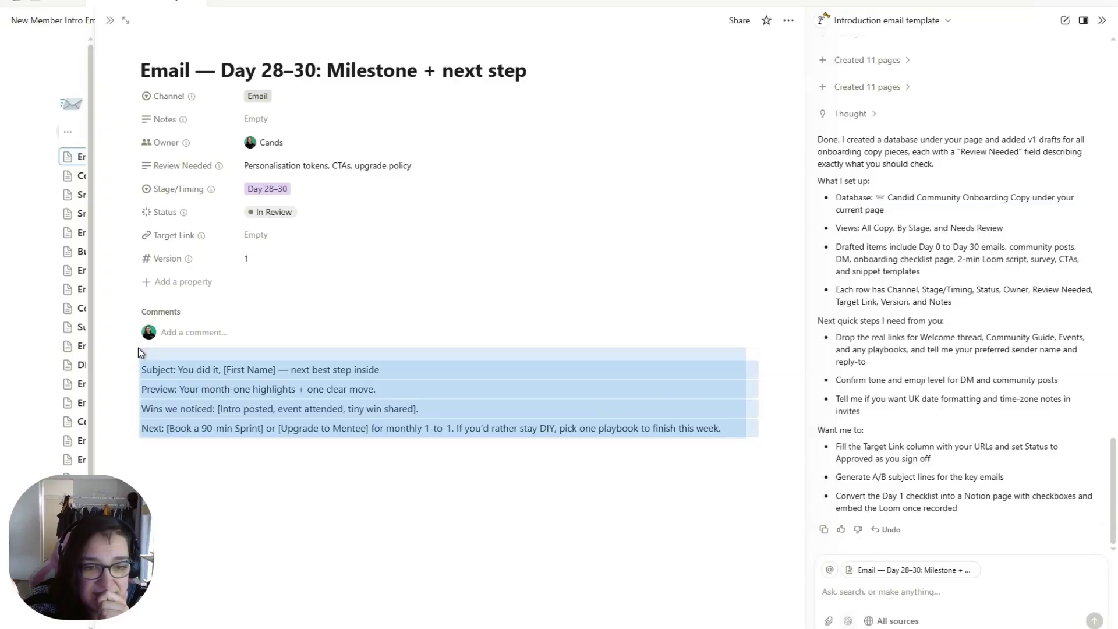
key(Escape)
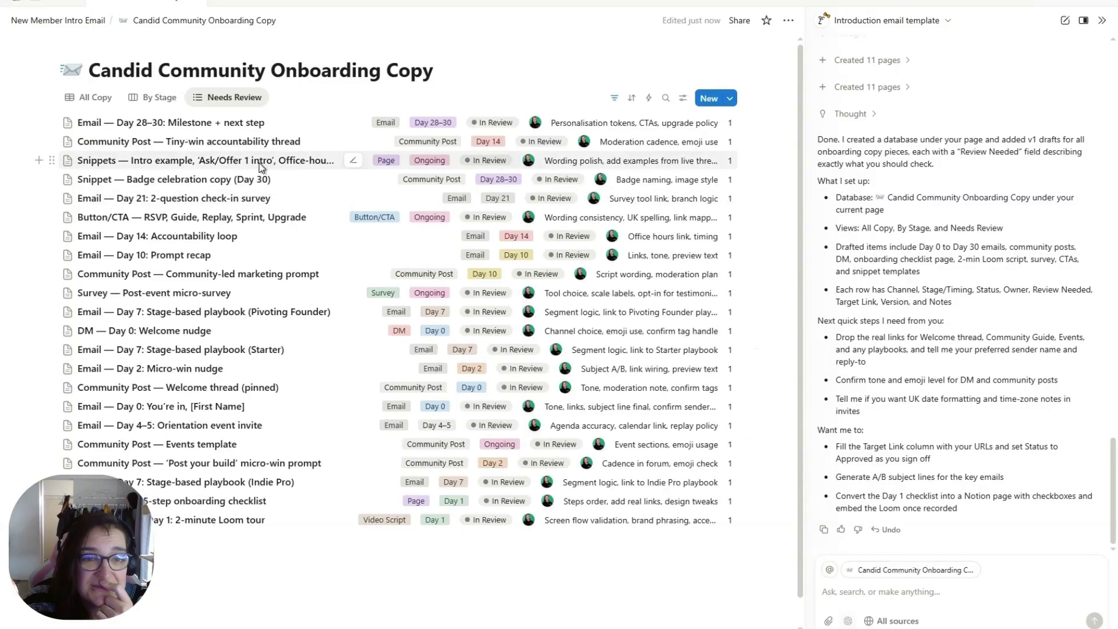
click(260, 166)
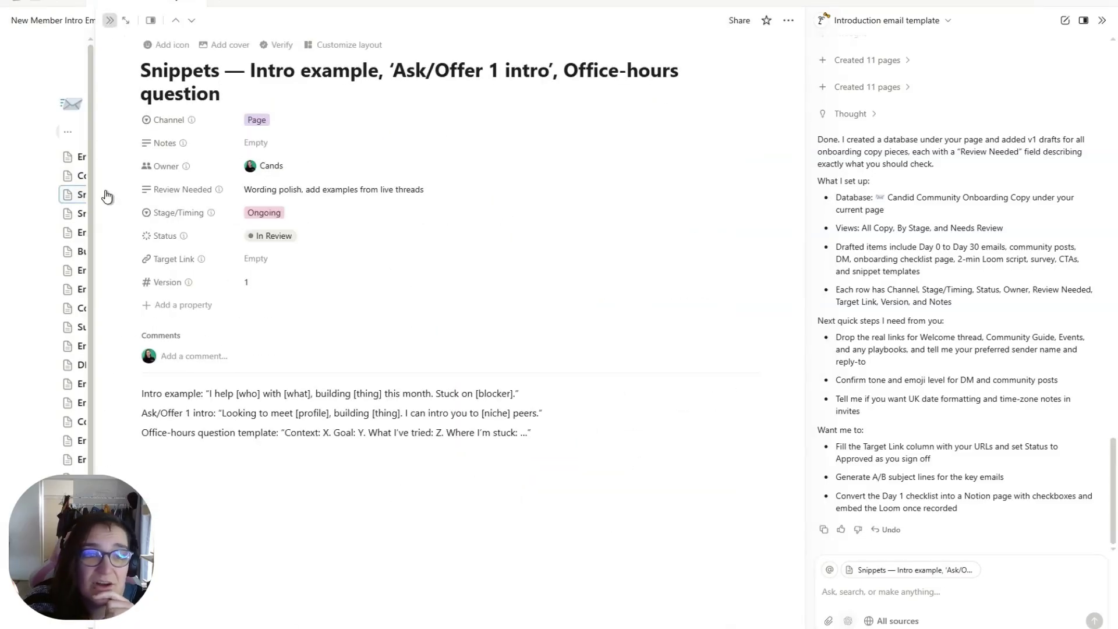
key(Escape)
Step: Ask Notion AI to rewrite all copy per brand guidelines, attaching the Candid Collab 2025 Brand Blueprint
click(883, 591)
text(None of this copy follows my brand guidelines - pleas)
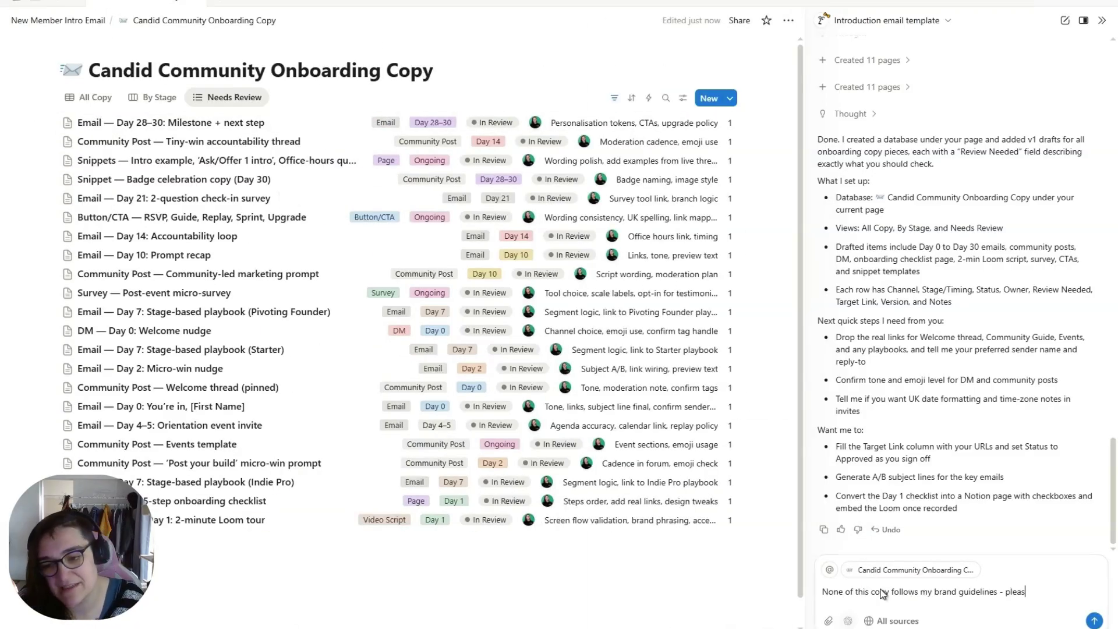
text(e relook)
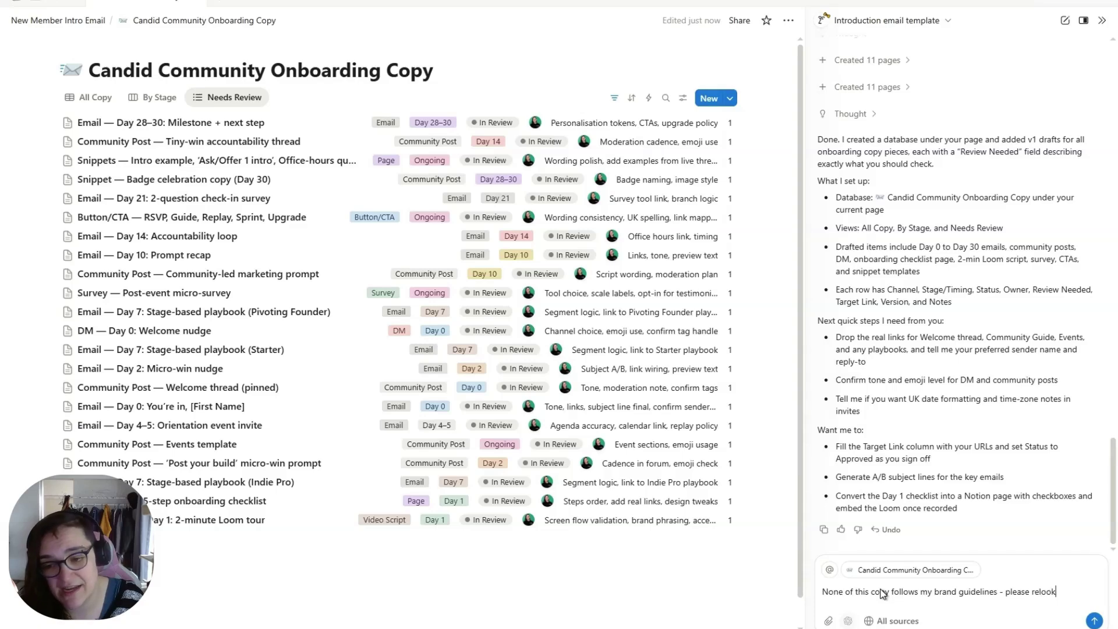
text( at it and reg)
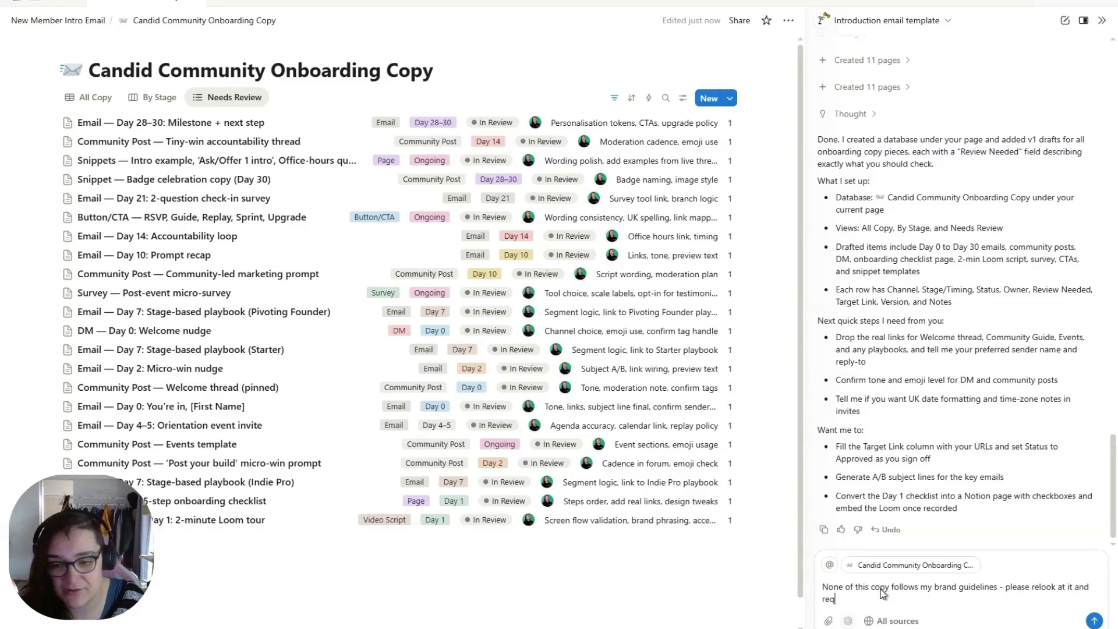
text(rite all copy to be more substantial)
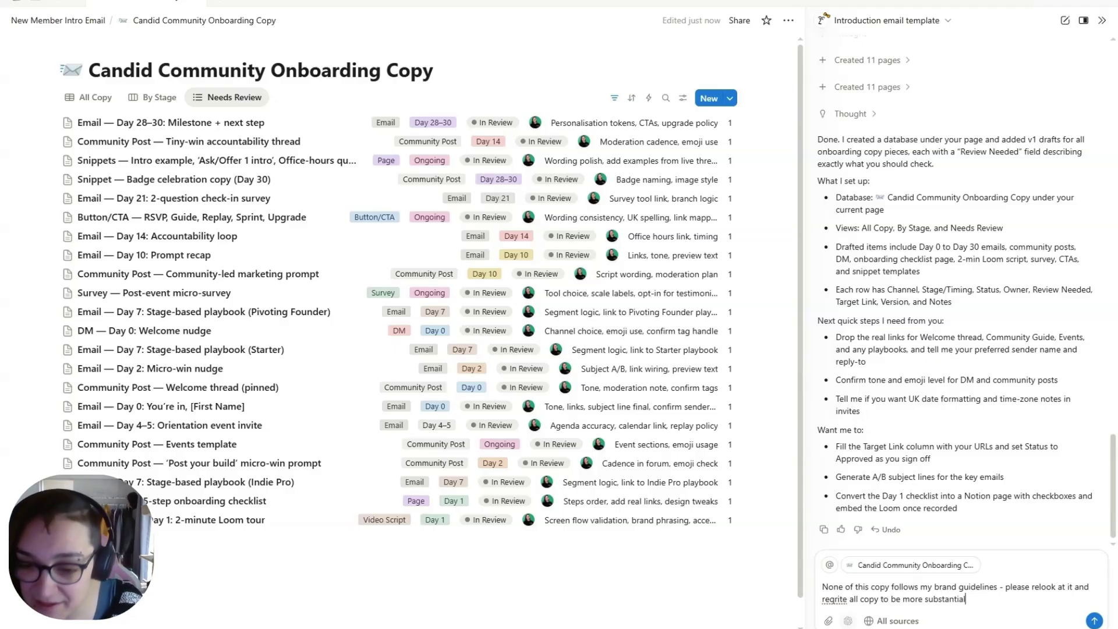
click(822, 567)
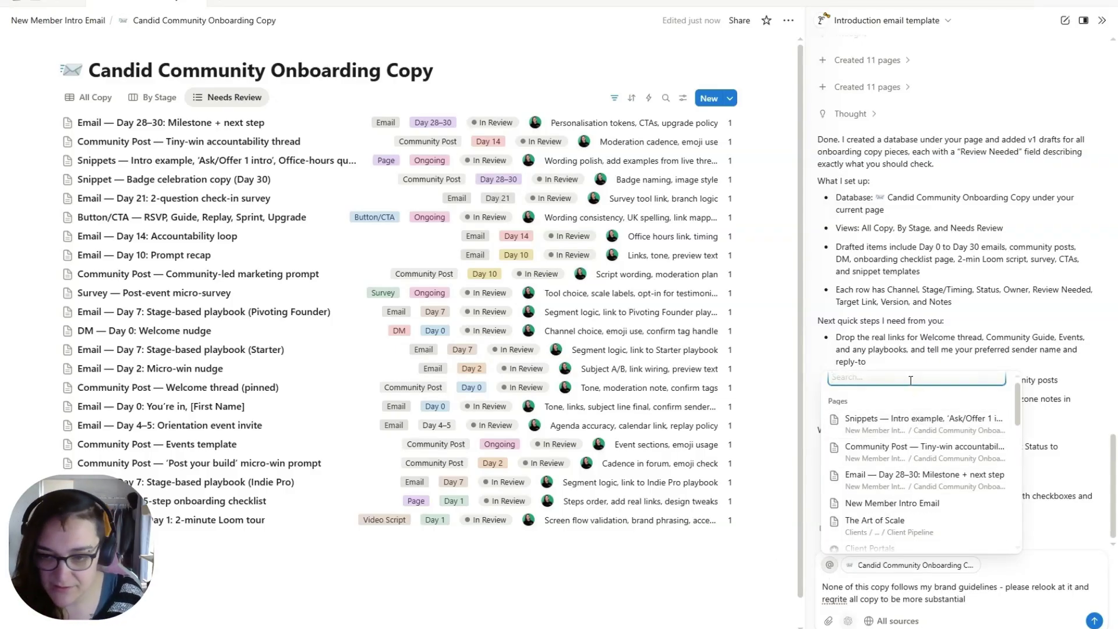
text(brand blup)
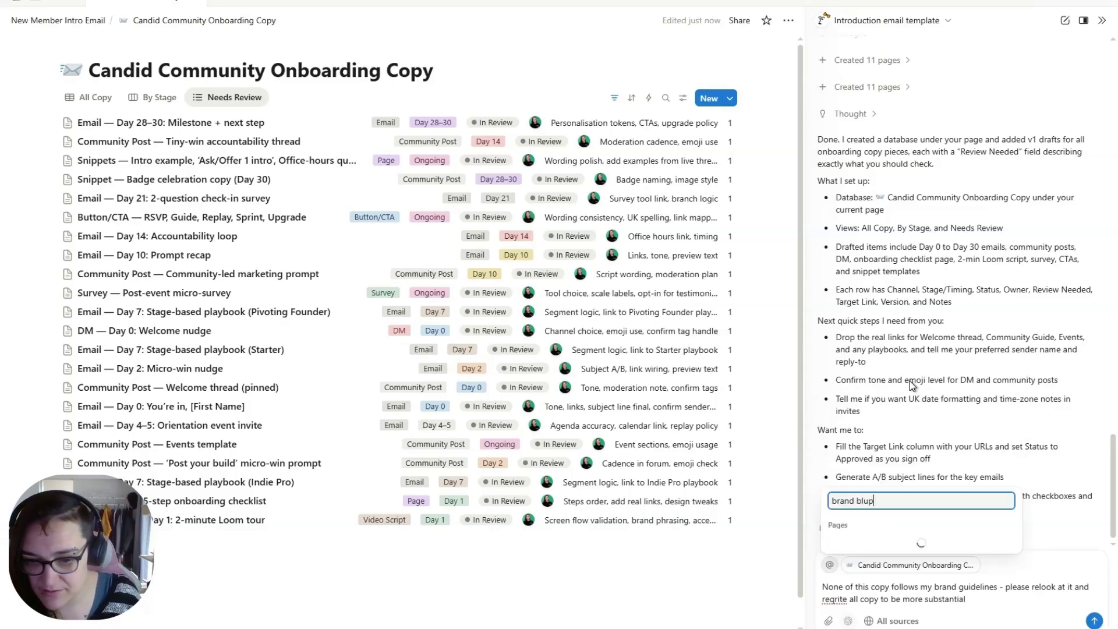
key(BackSpace)
text(eprint)
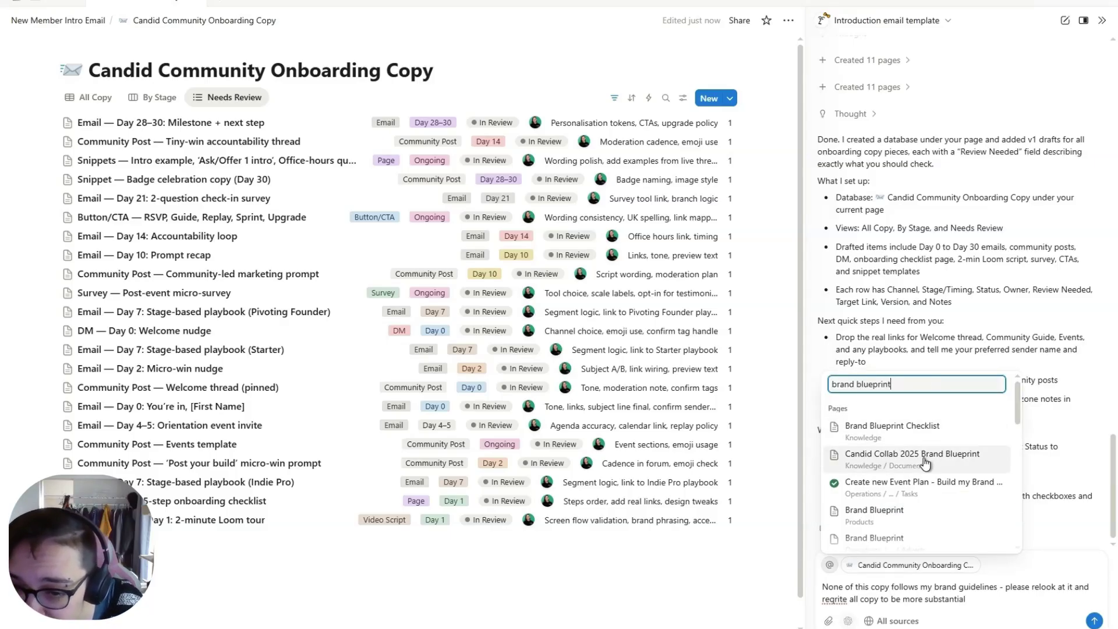
click(926, 461)
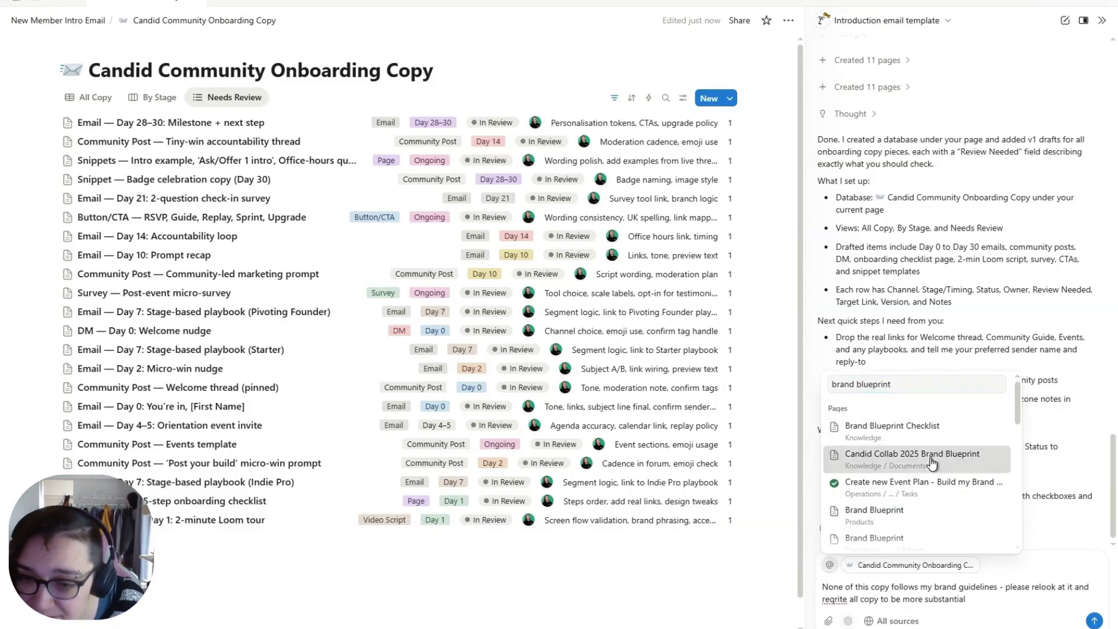
click(1094, 621)
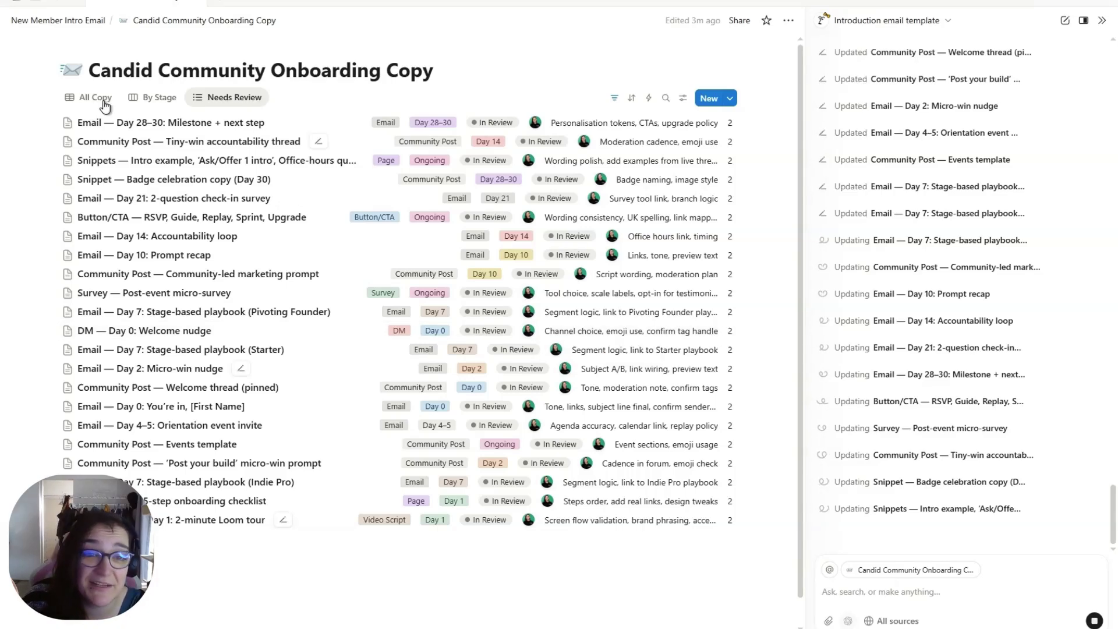
Step: Check the rewritten Day 28–30 email and Tiny-win accountability thread post, then return to the full list
click(238, 124)
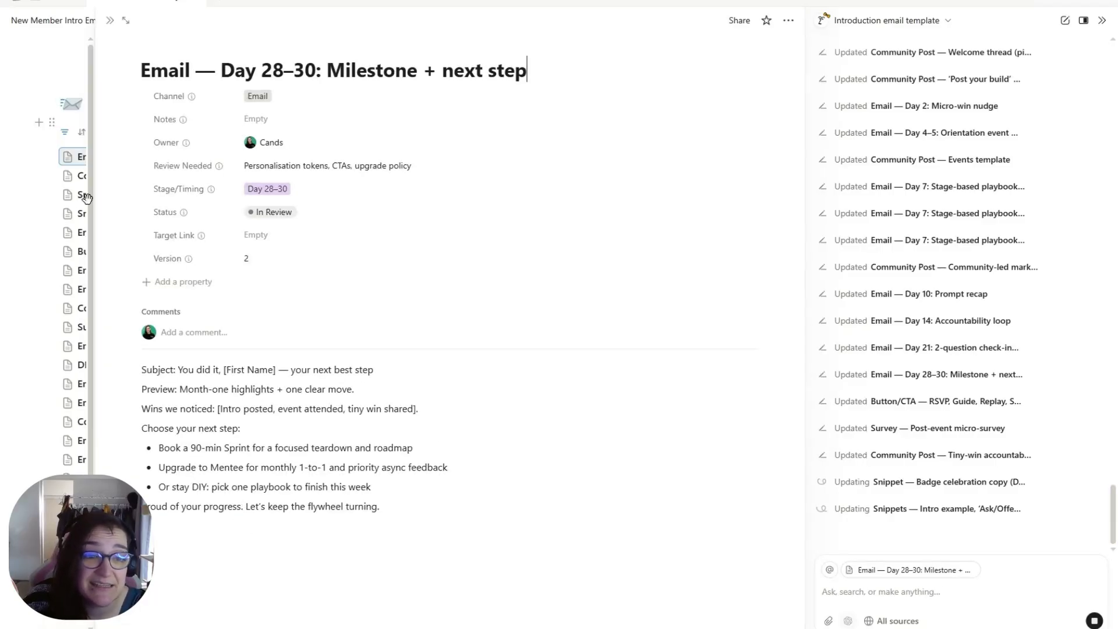
click(74, 175)
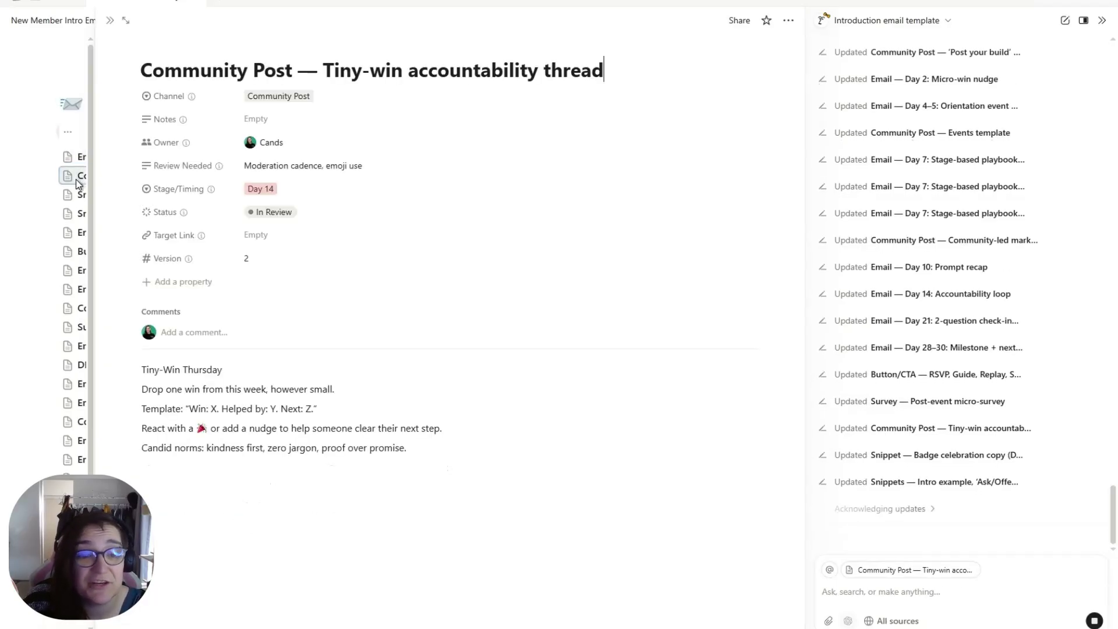
click(72, 231)
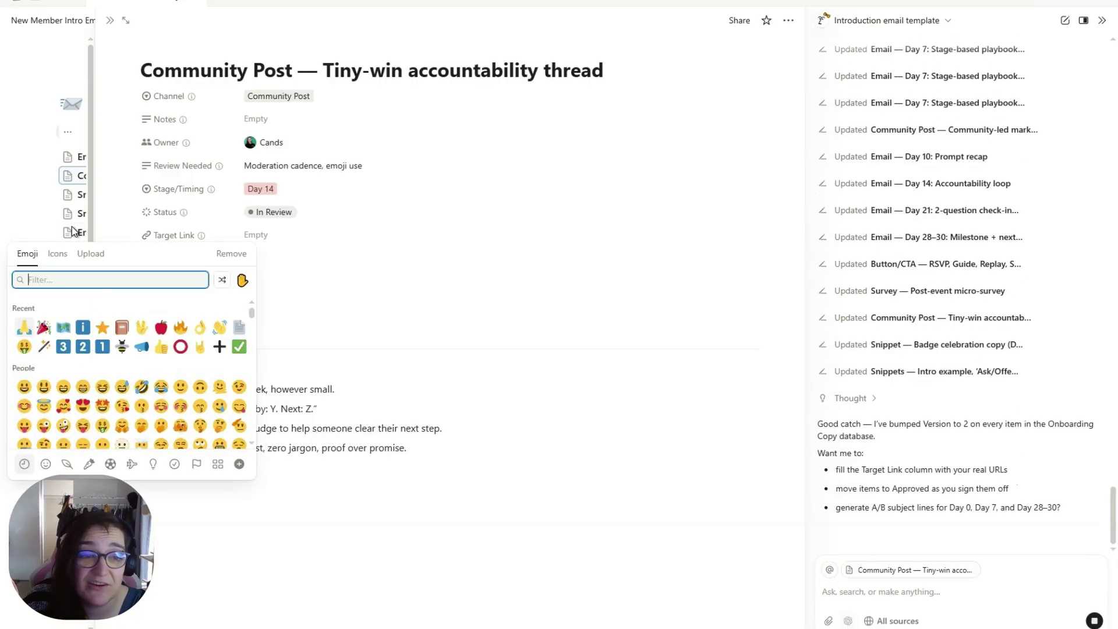
click(110, 21)
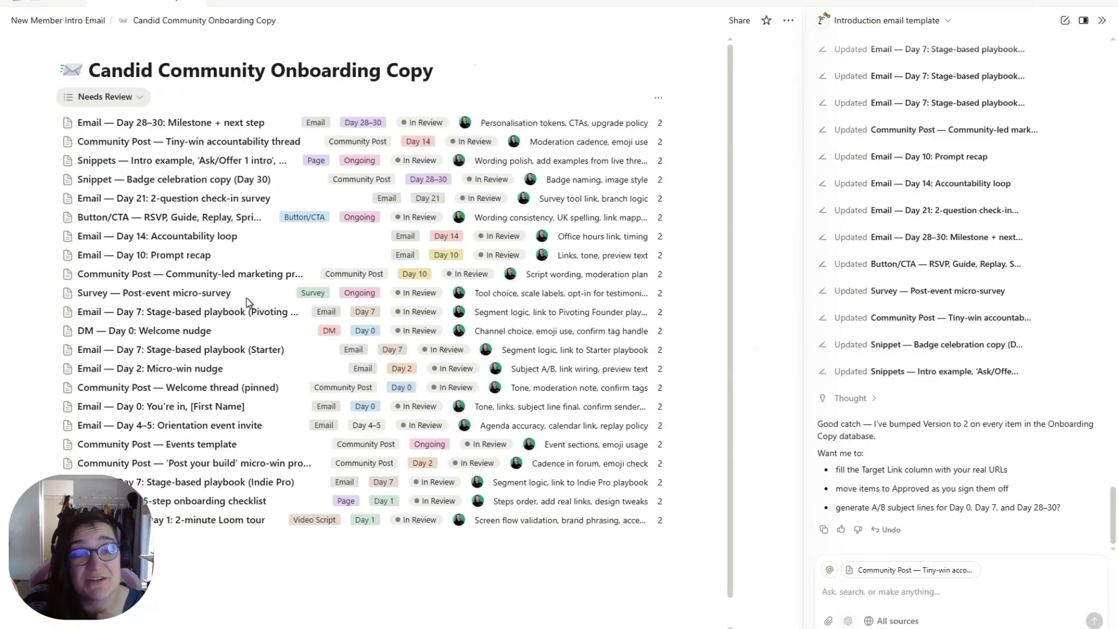
Step: Review the rewritten Post-event micro-survey, Day 7 Pivoting Founder playbook, and Community Post — Events template entries
click(191, 294)
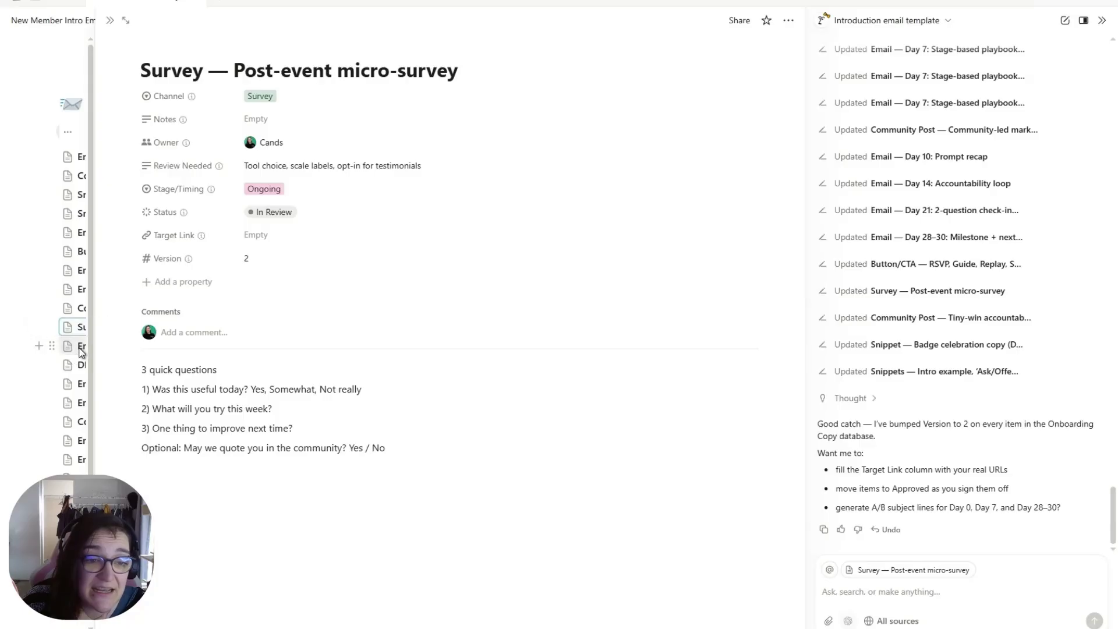
click(80, 349)
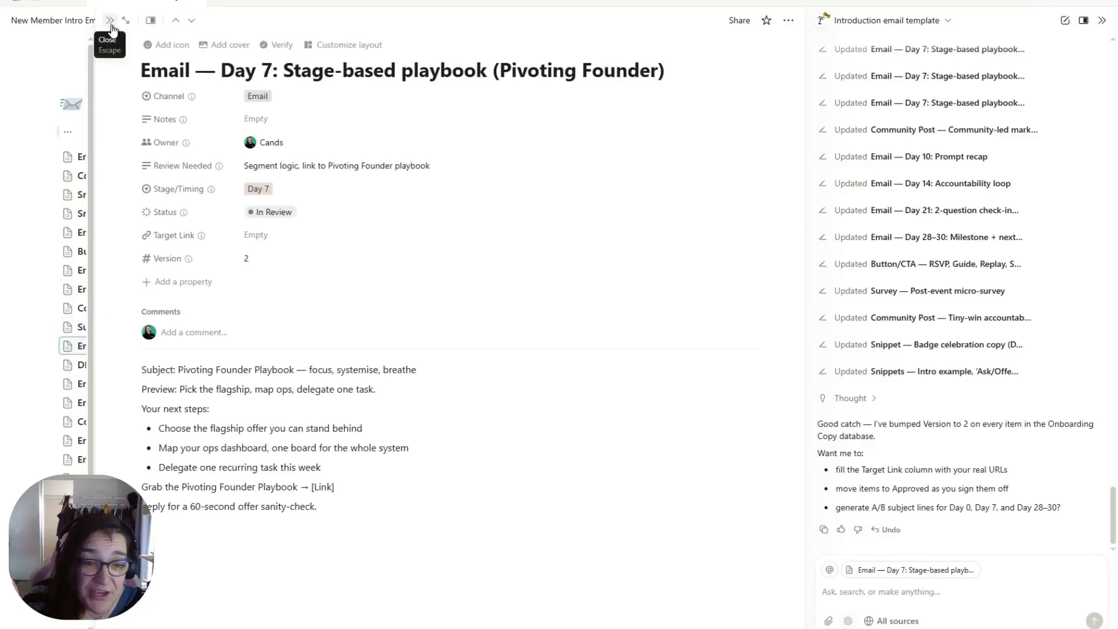
key(Escape)
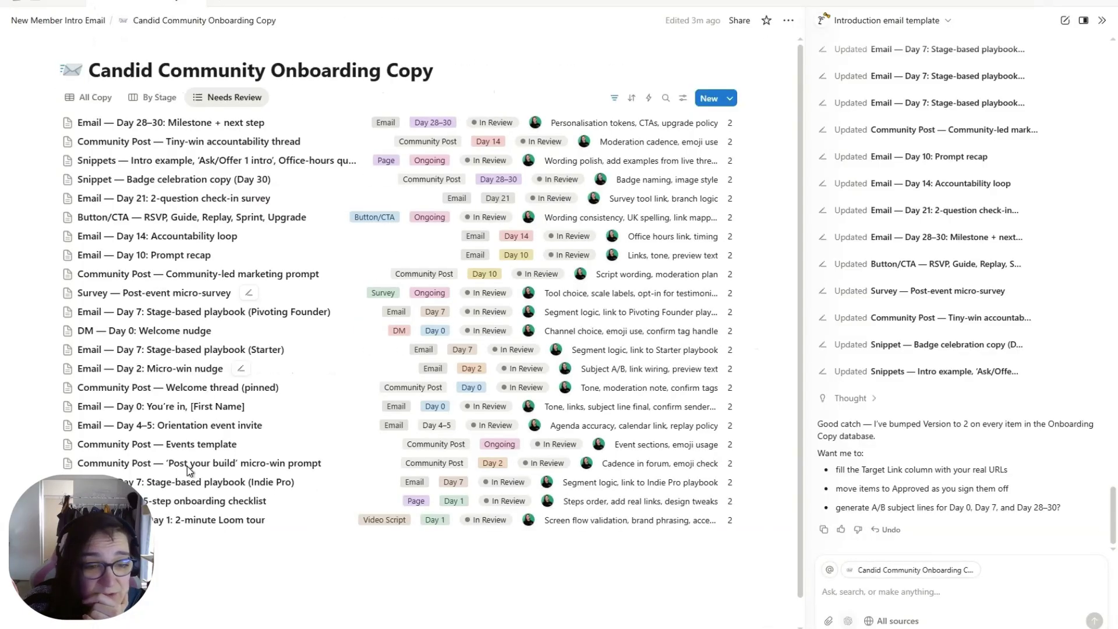
click(186, 446)
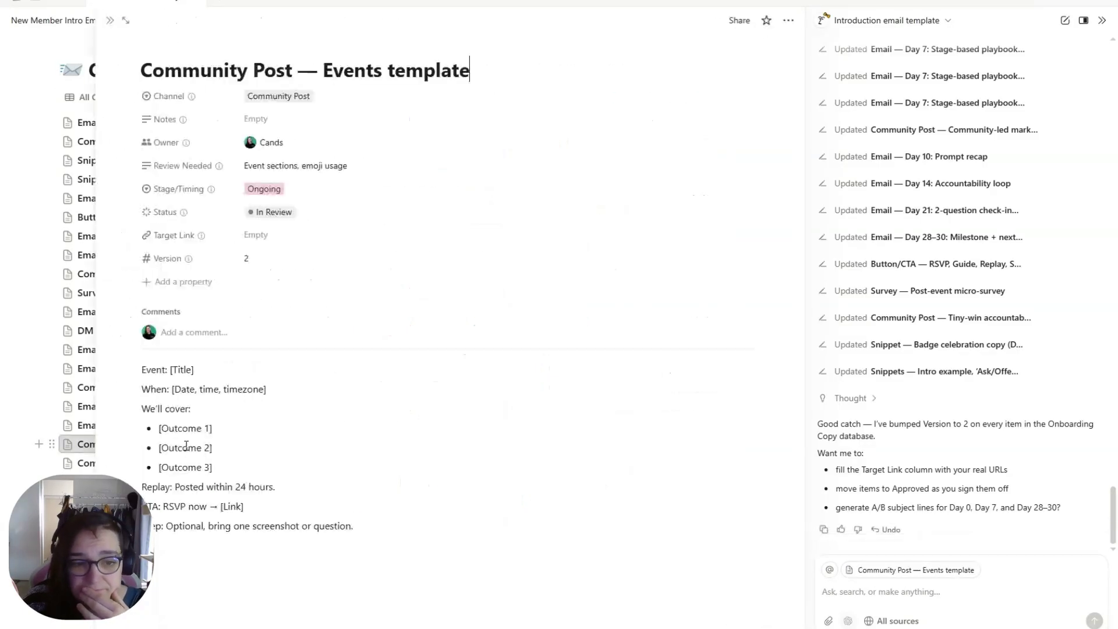
key(Escape)
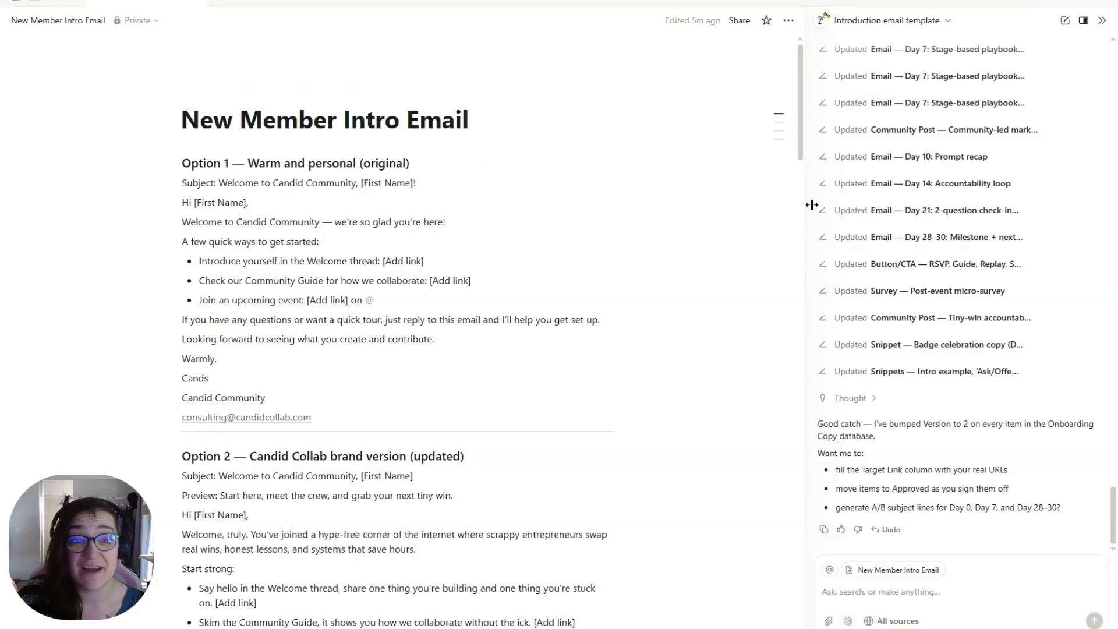
scroll(591, 310, down, 8)
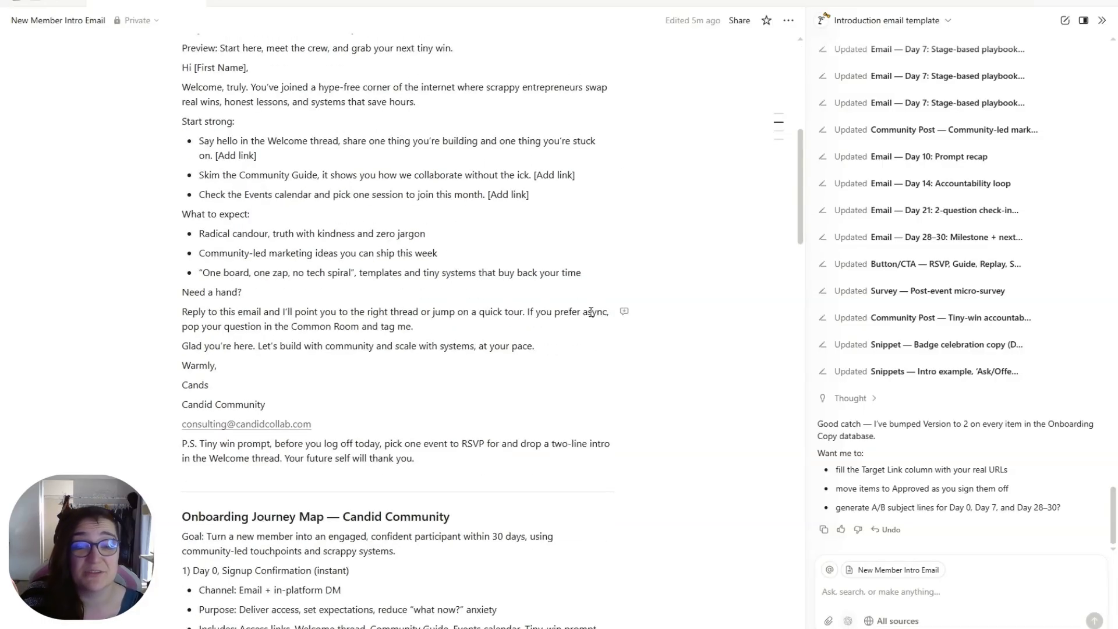
scroll(591, 312, down, 20)
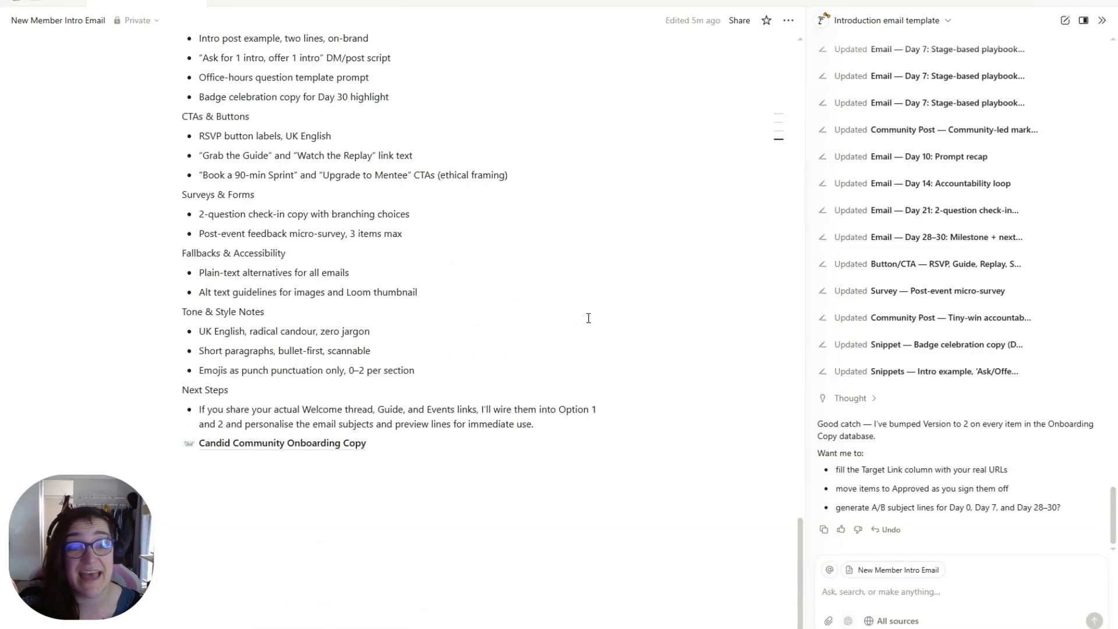